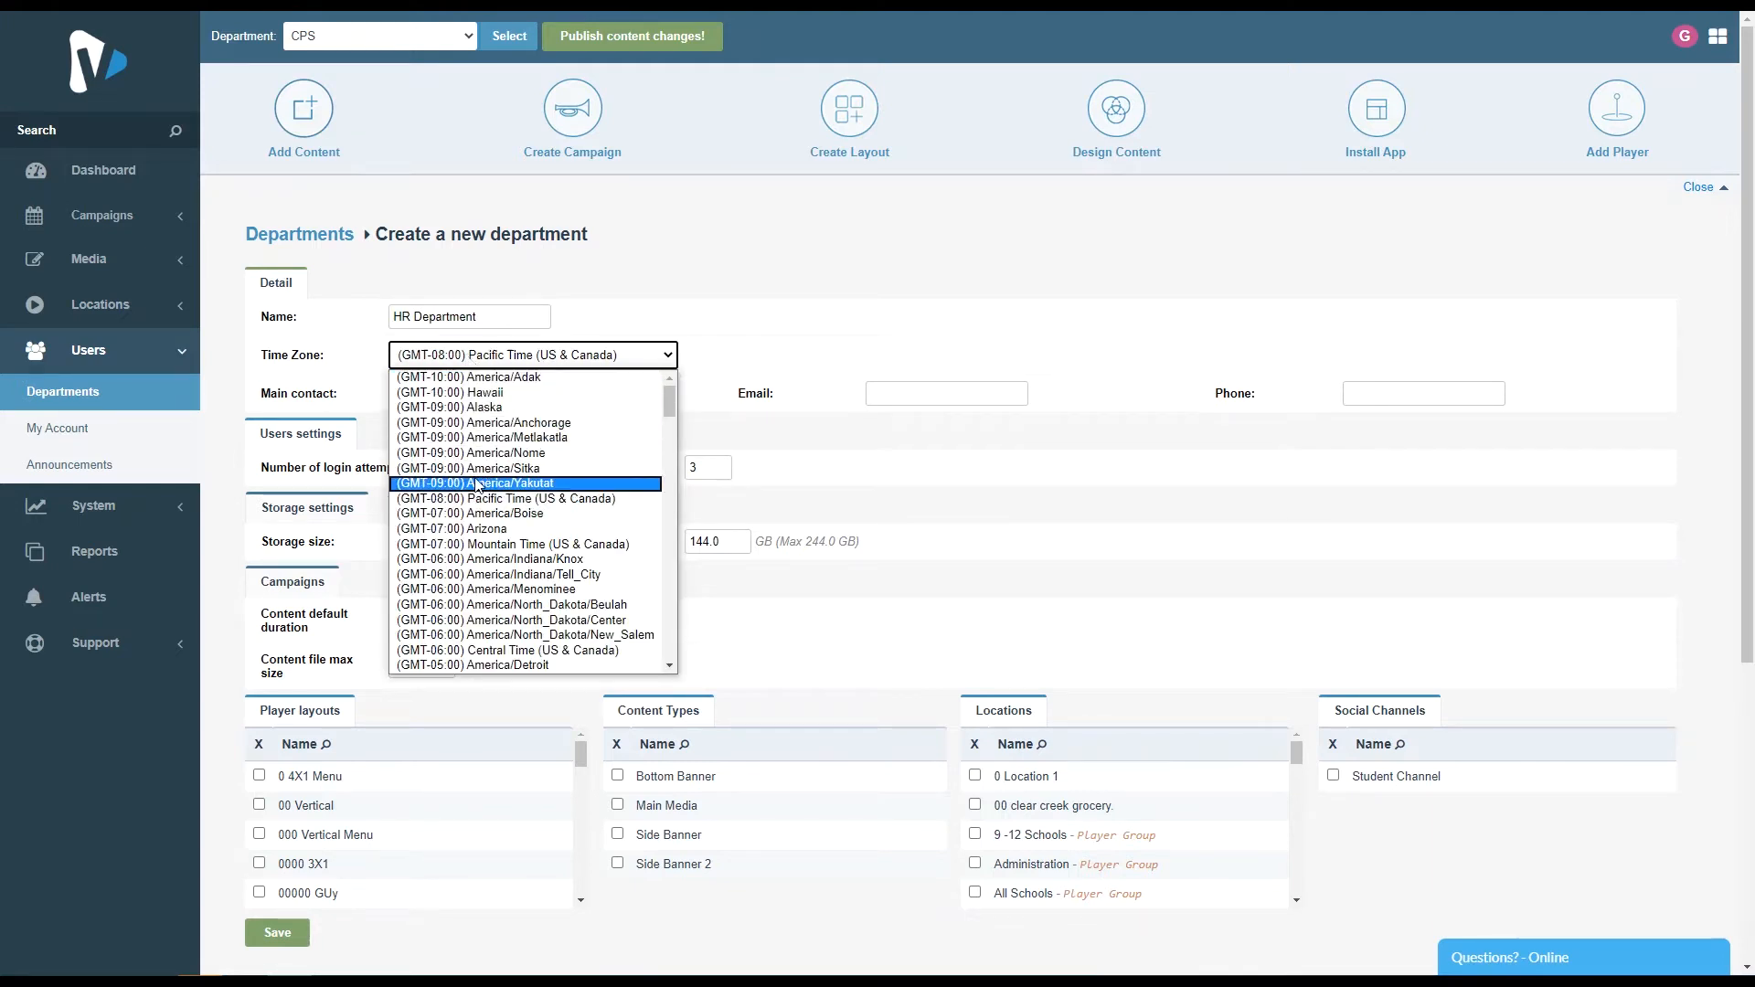
# - Review the new department's time zone, contact fields and login-attempts setting
pyautogui.click(724, 307)
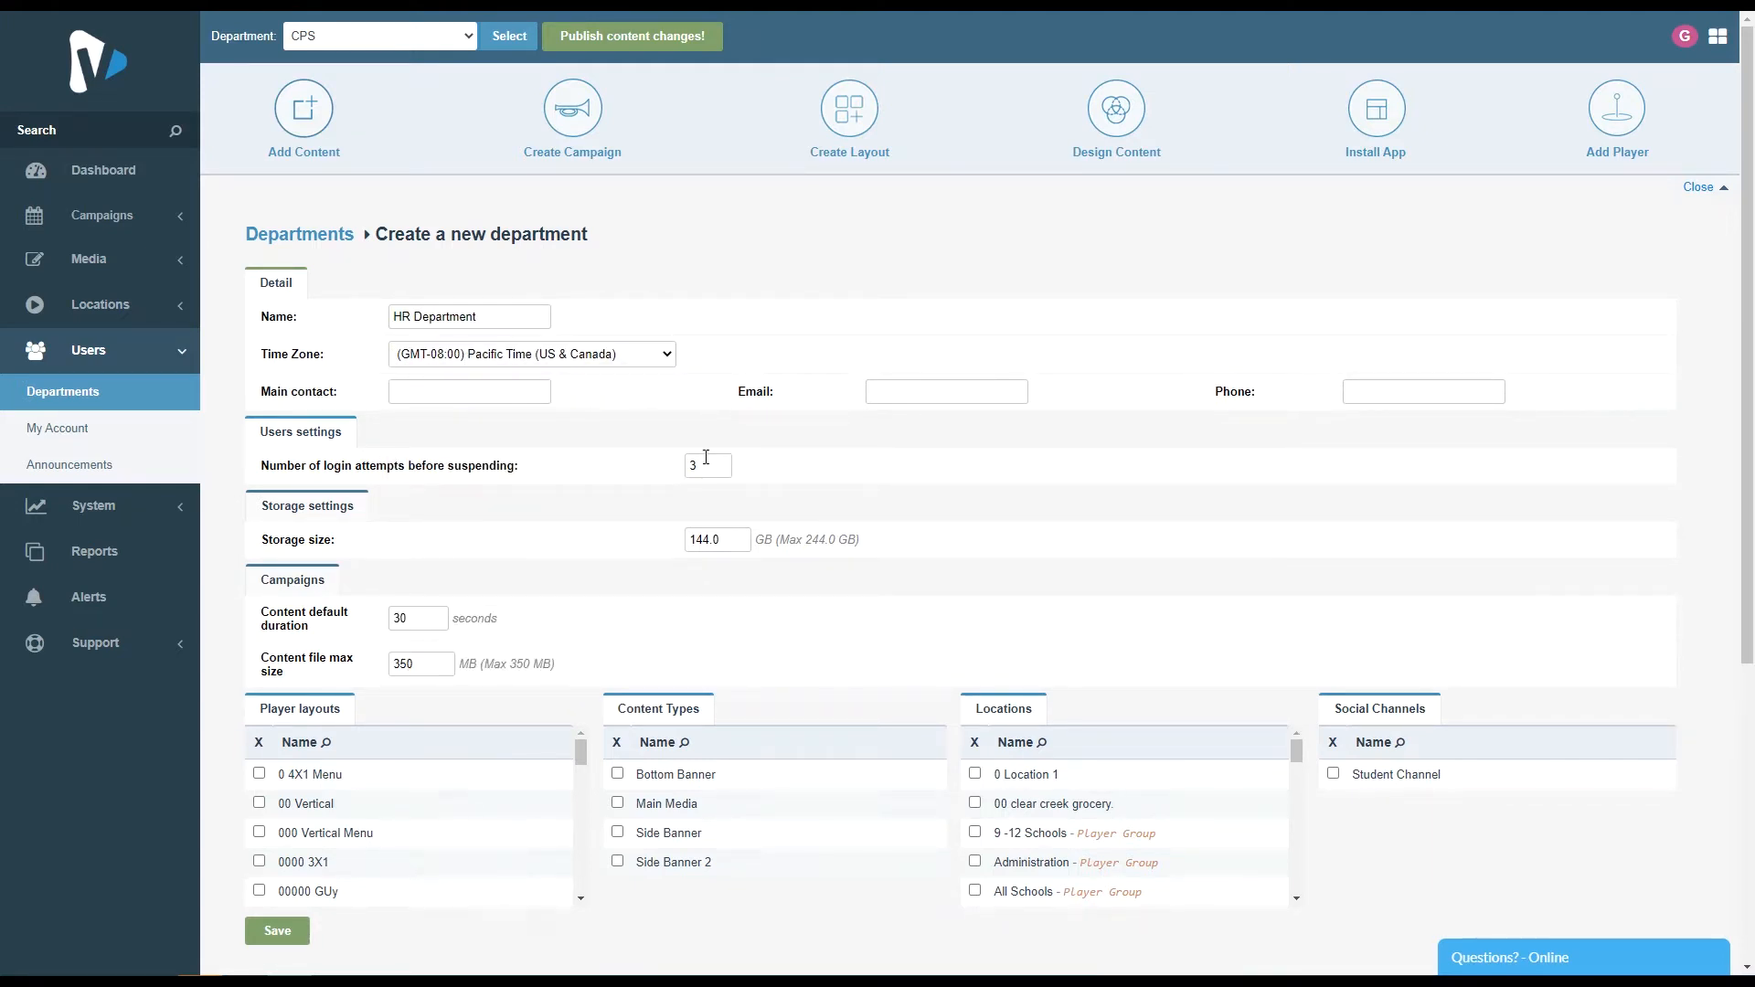
pyautogui.click(885, 399)
pyautogui.click(1351, 391)
pyautogui.scroll(-3, 588, 470)
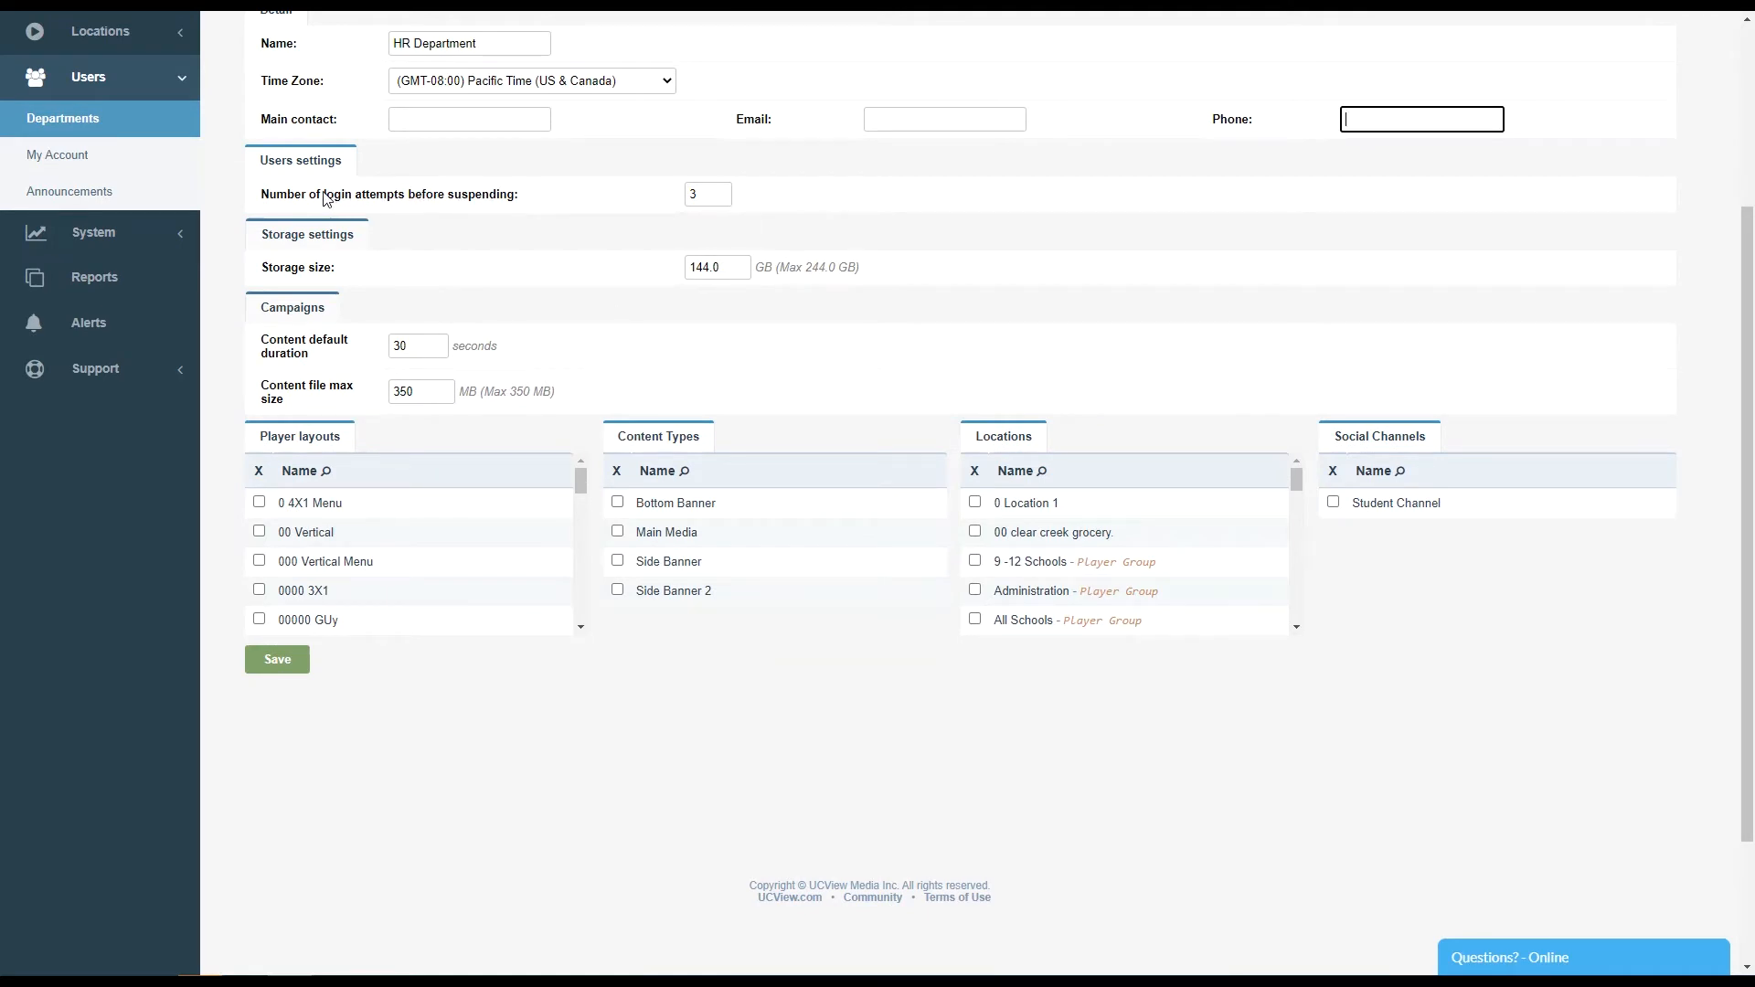
pyautogui.moveTo(263, 160); pyautogui.dragTo(523, 203)
pyautogui.click(648, 197)
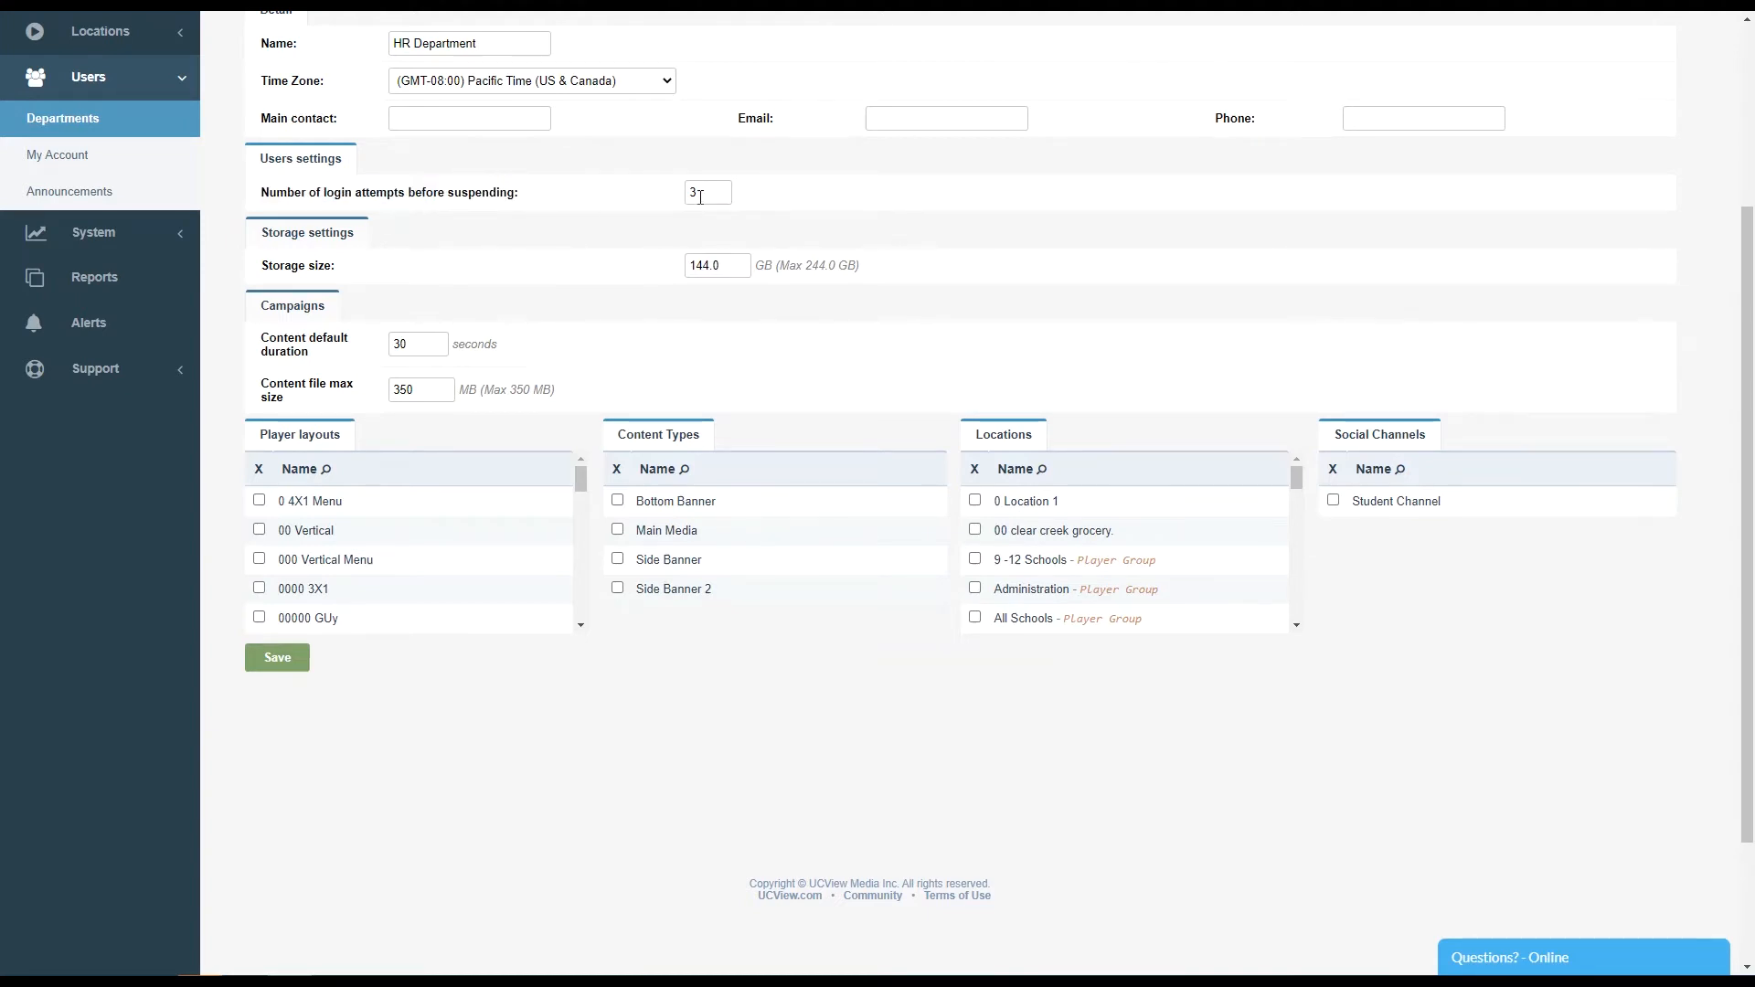
pyautogui.doubleClick(692, 195)
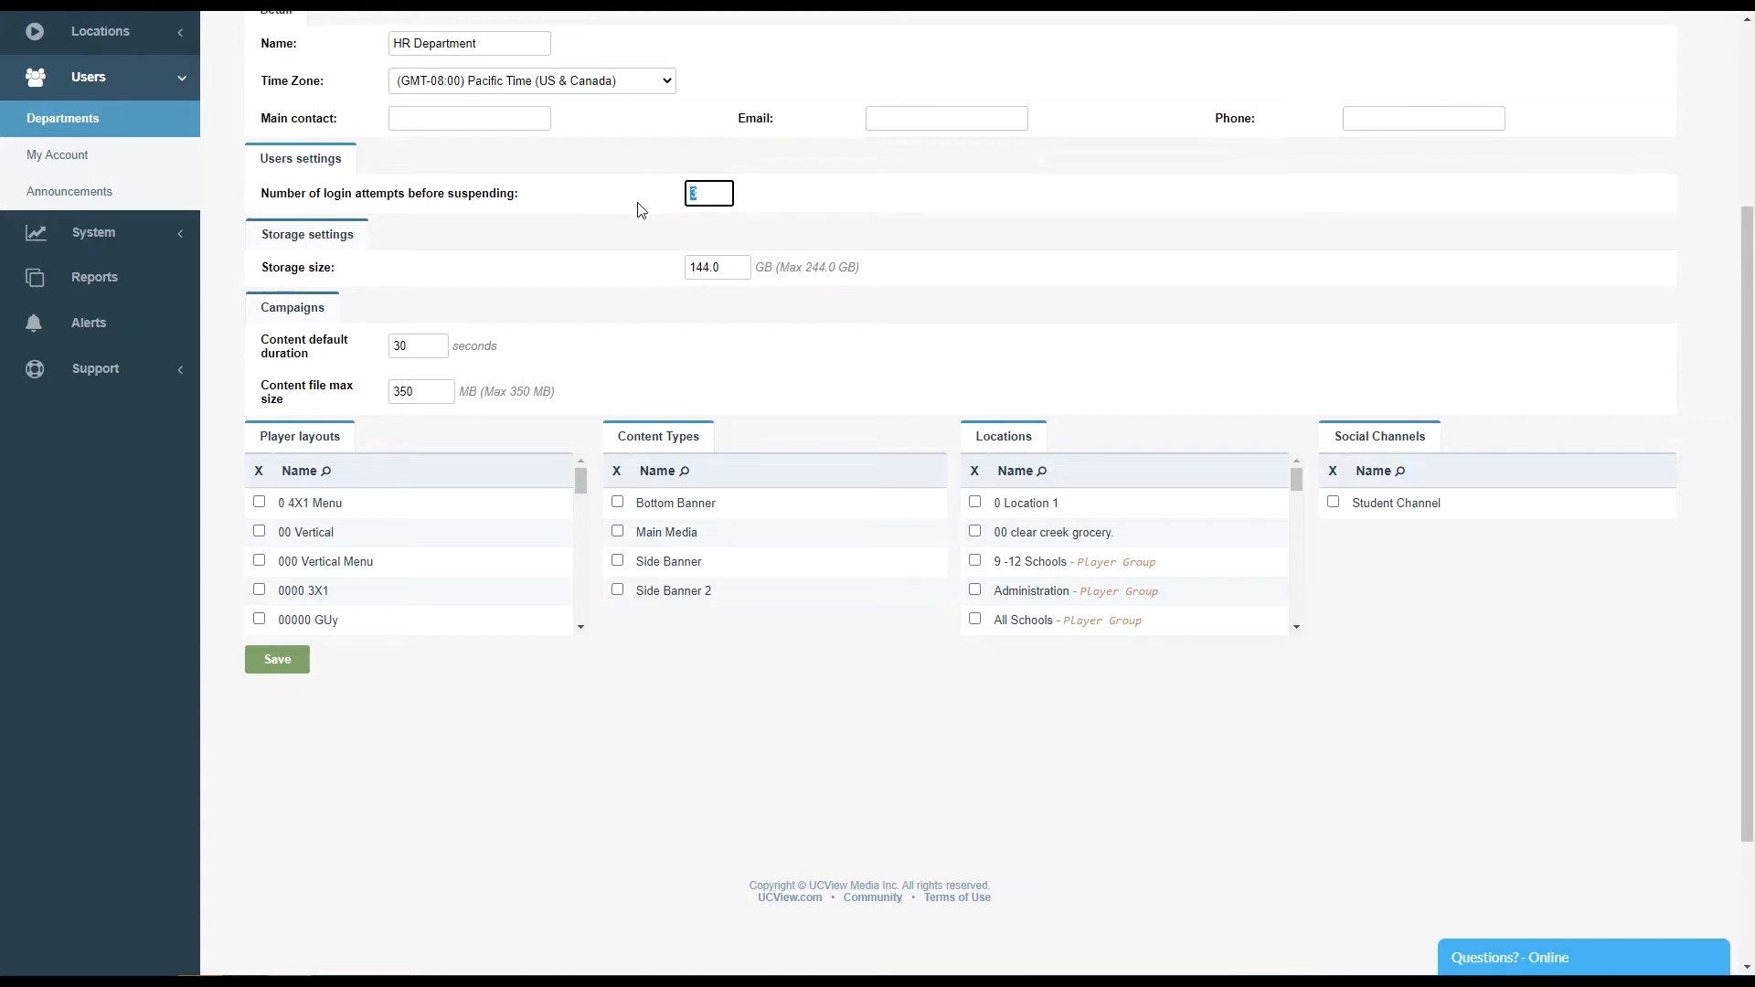
pyautogui.click(552, 237)
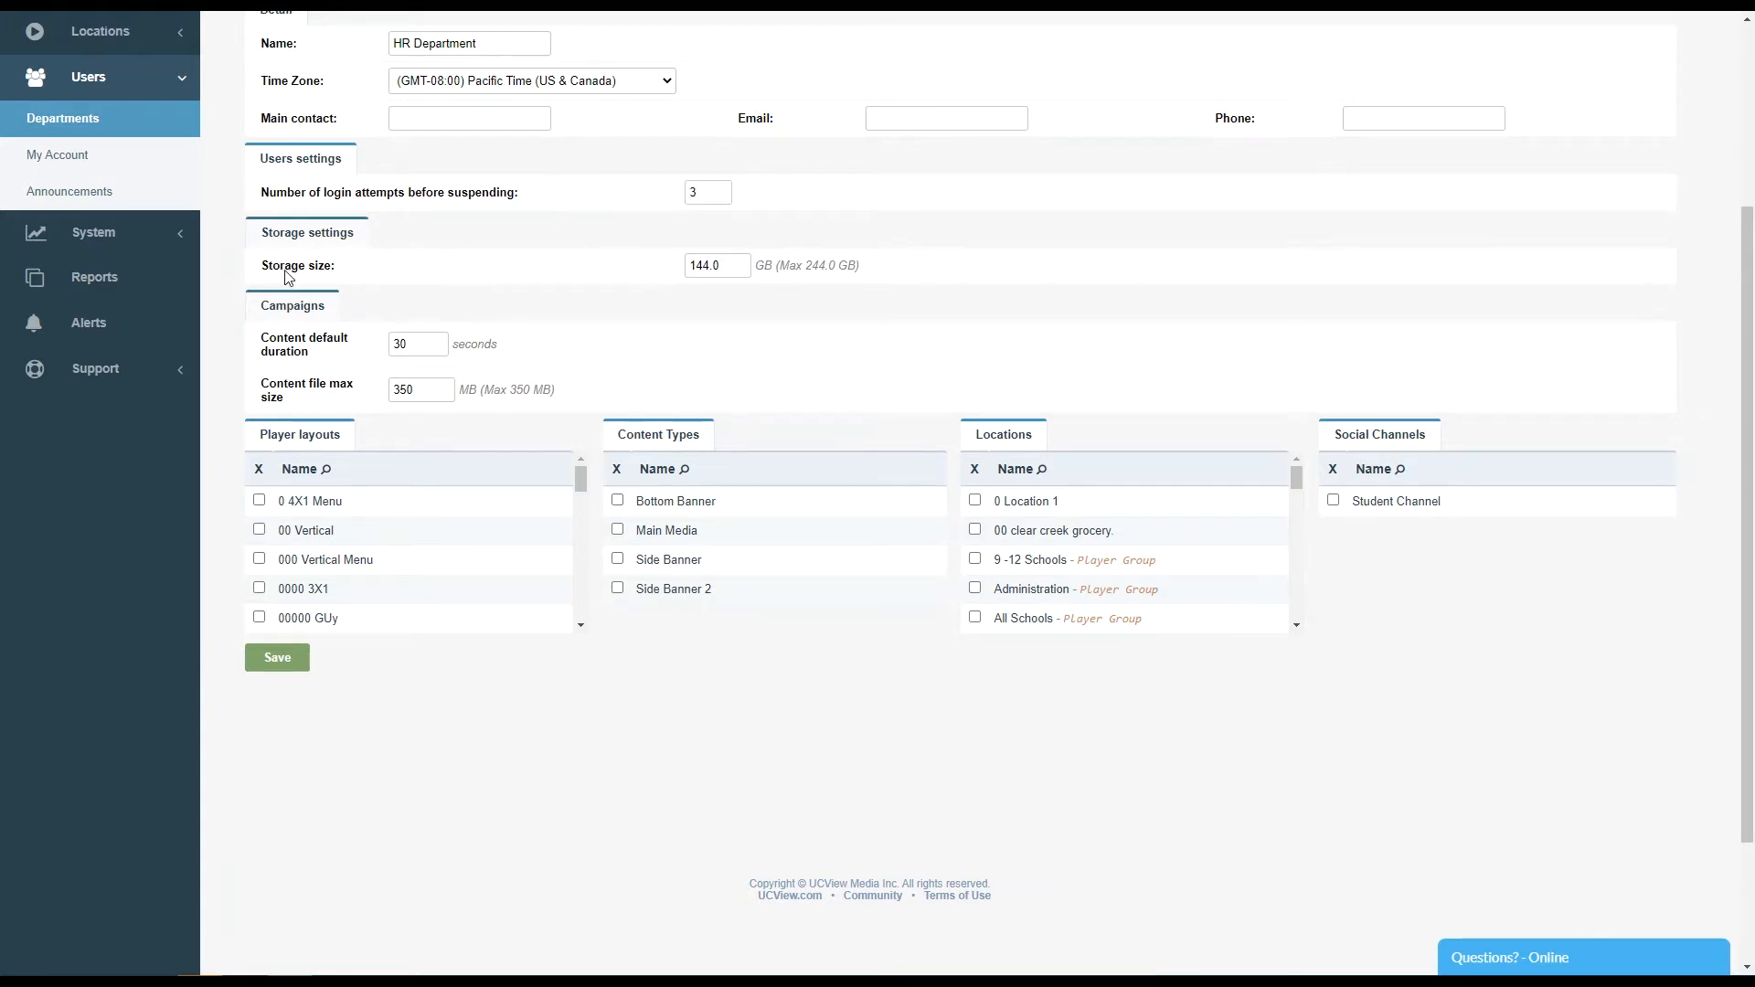
# - Set the department's storage size to 50 GB
pyautogui.moveTo(804, 264); pyautogui.dragTo(836, 264)
pyautogui.moveTo(712, 266); pyautogui.dragTo(670, 273)
pyautogui.write('50')
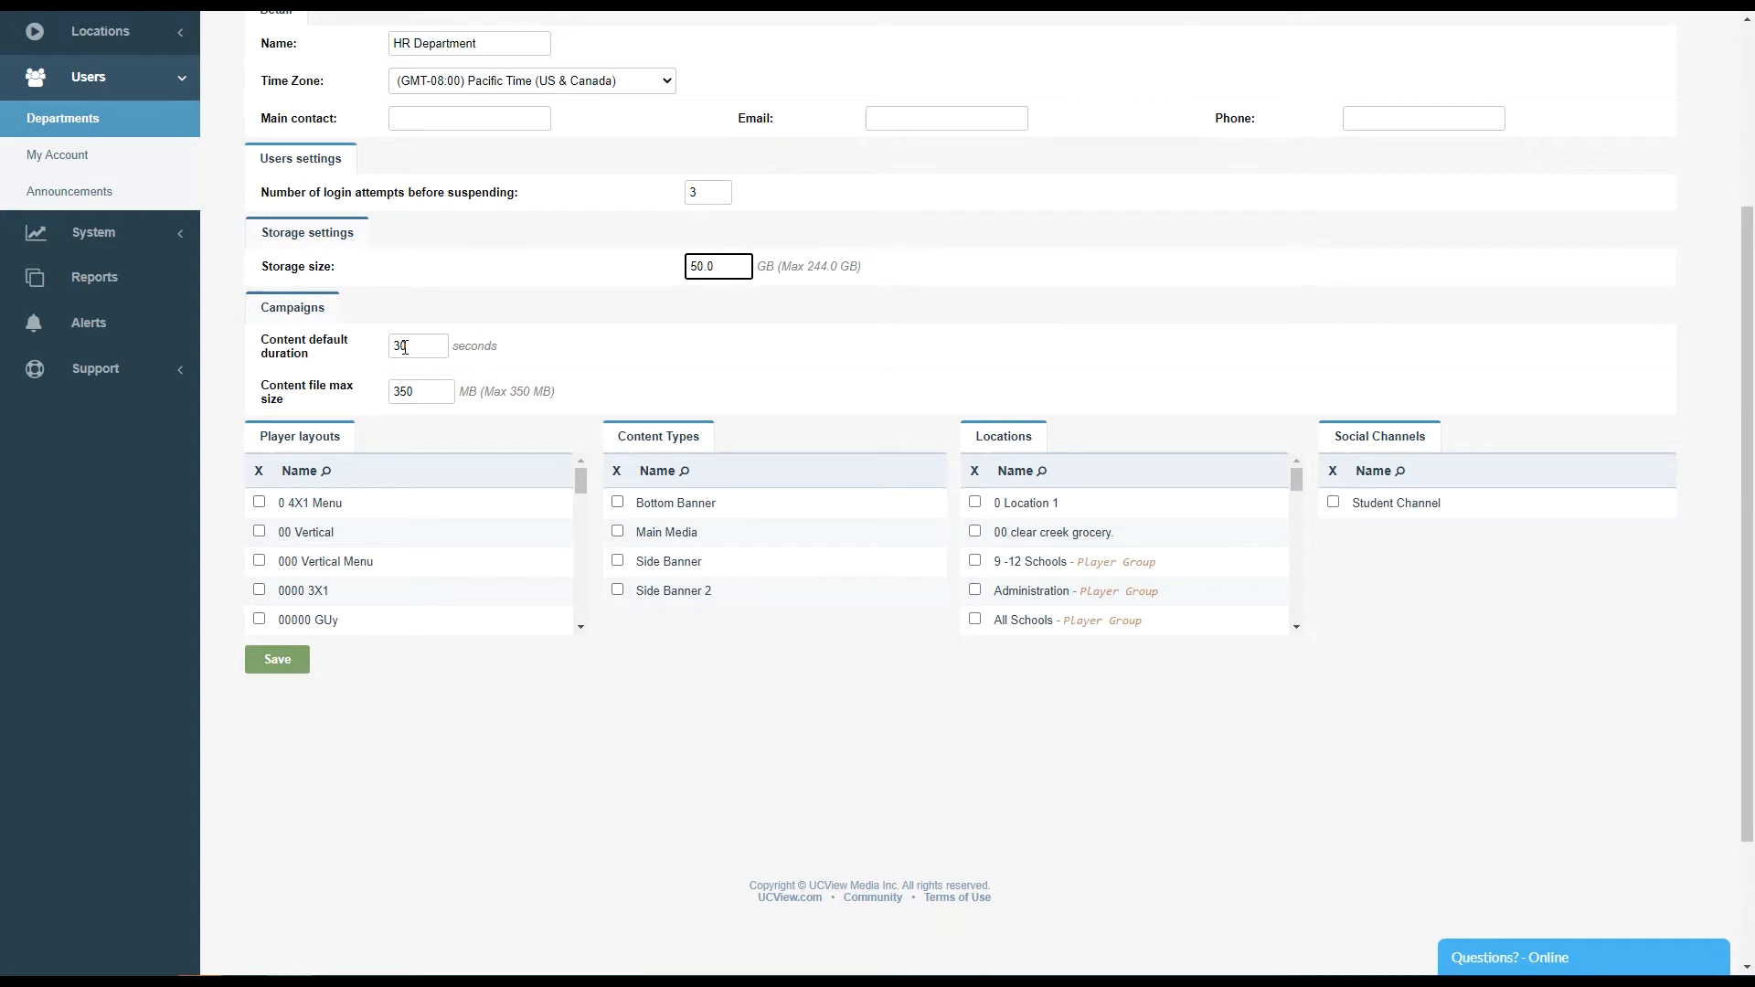
# - Set the content file max size to 512 MB
pyautogui.click(397, 346)
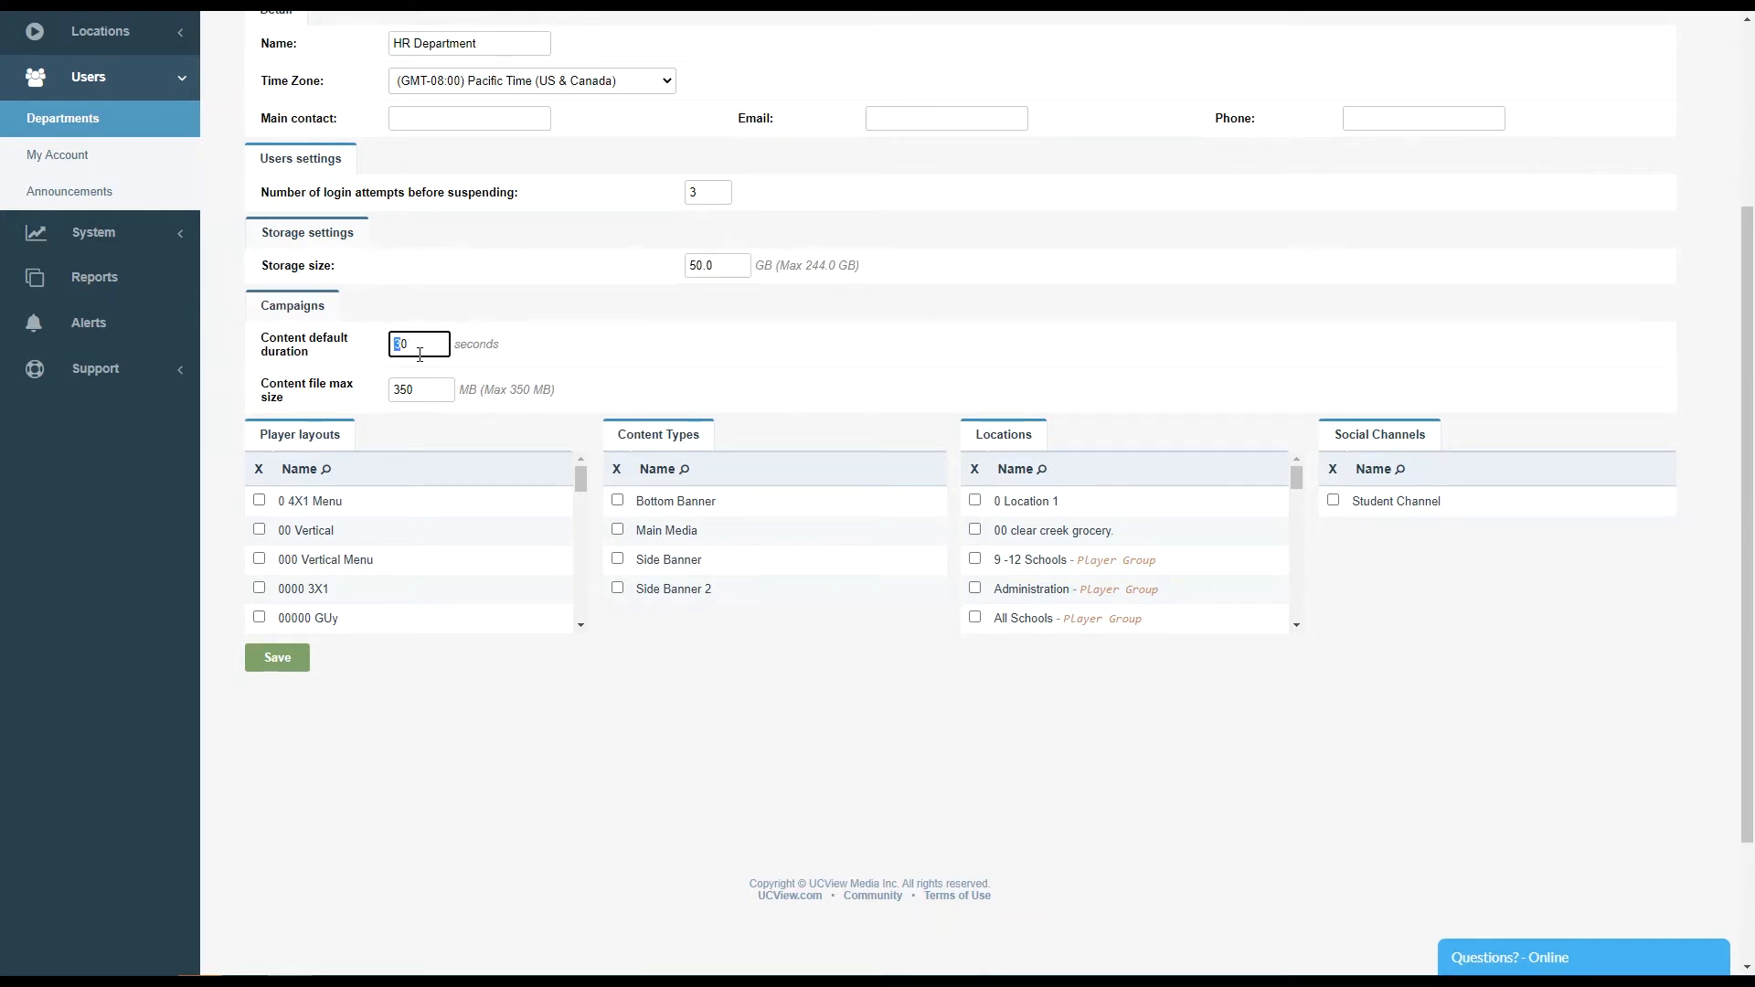
pyautogui.moveTo(419, 391); pyautogui.dragTo(385, 397)
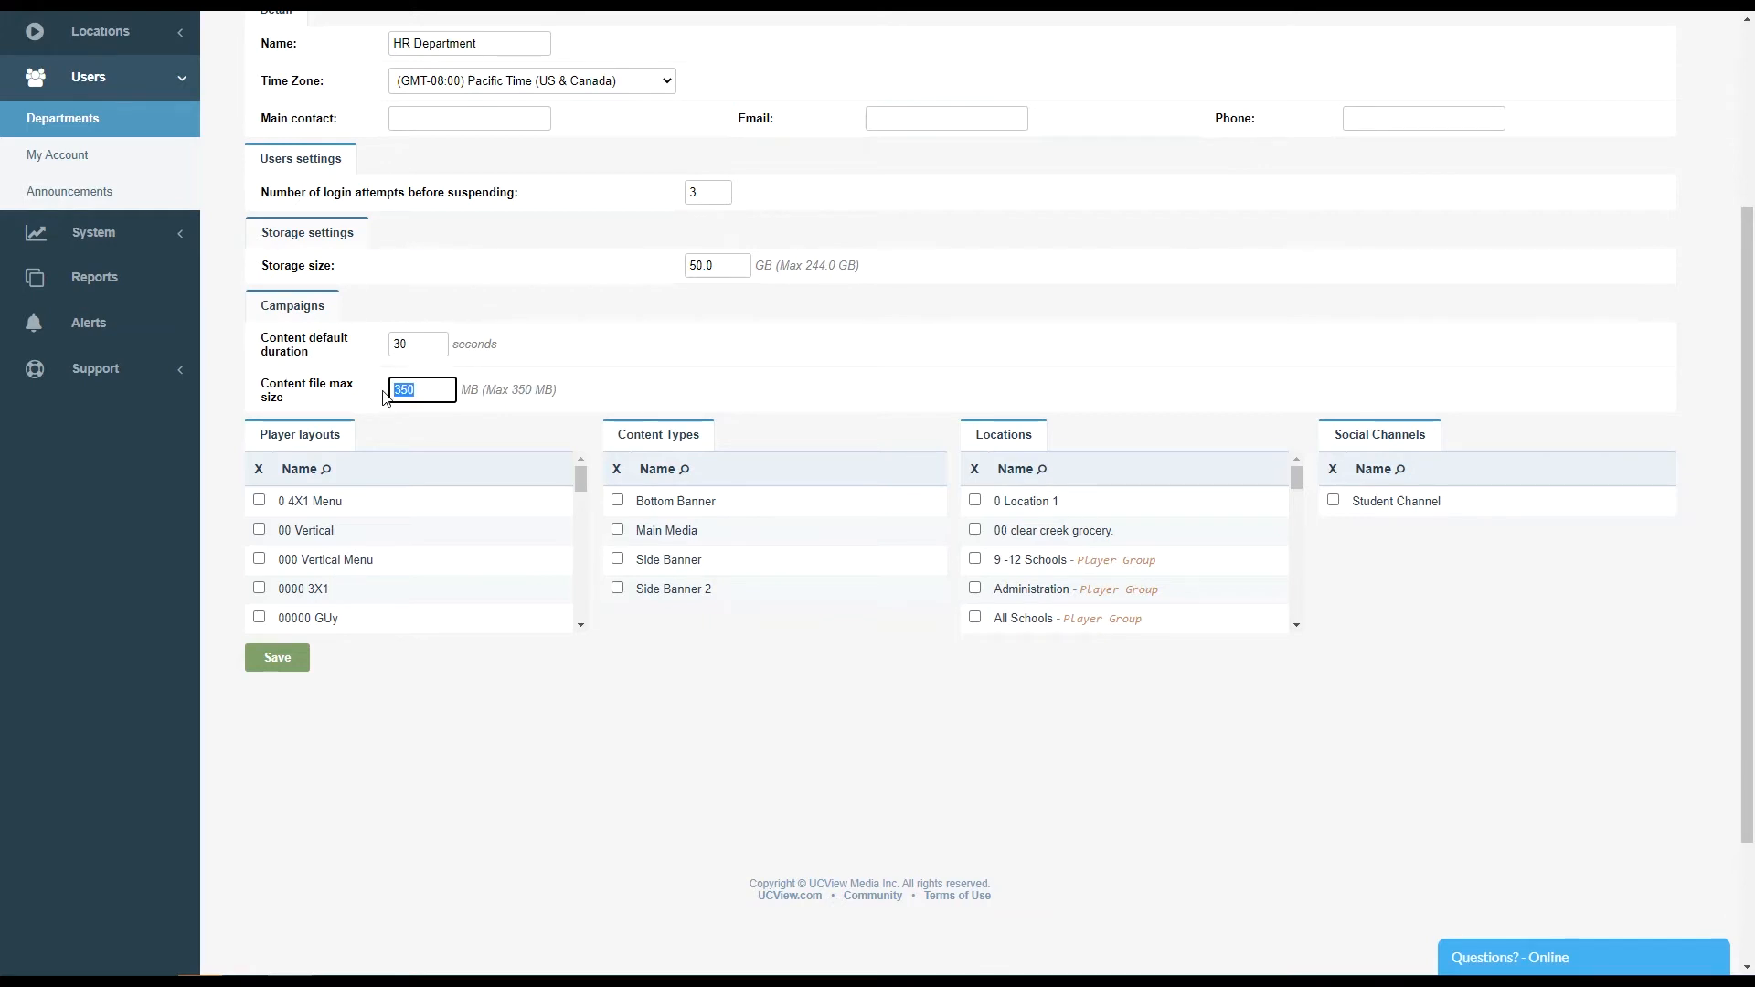
pyautogui.write('512')
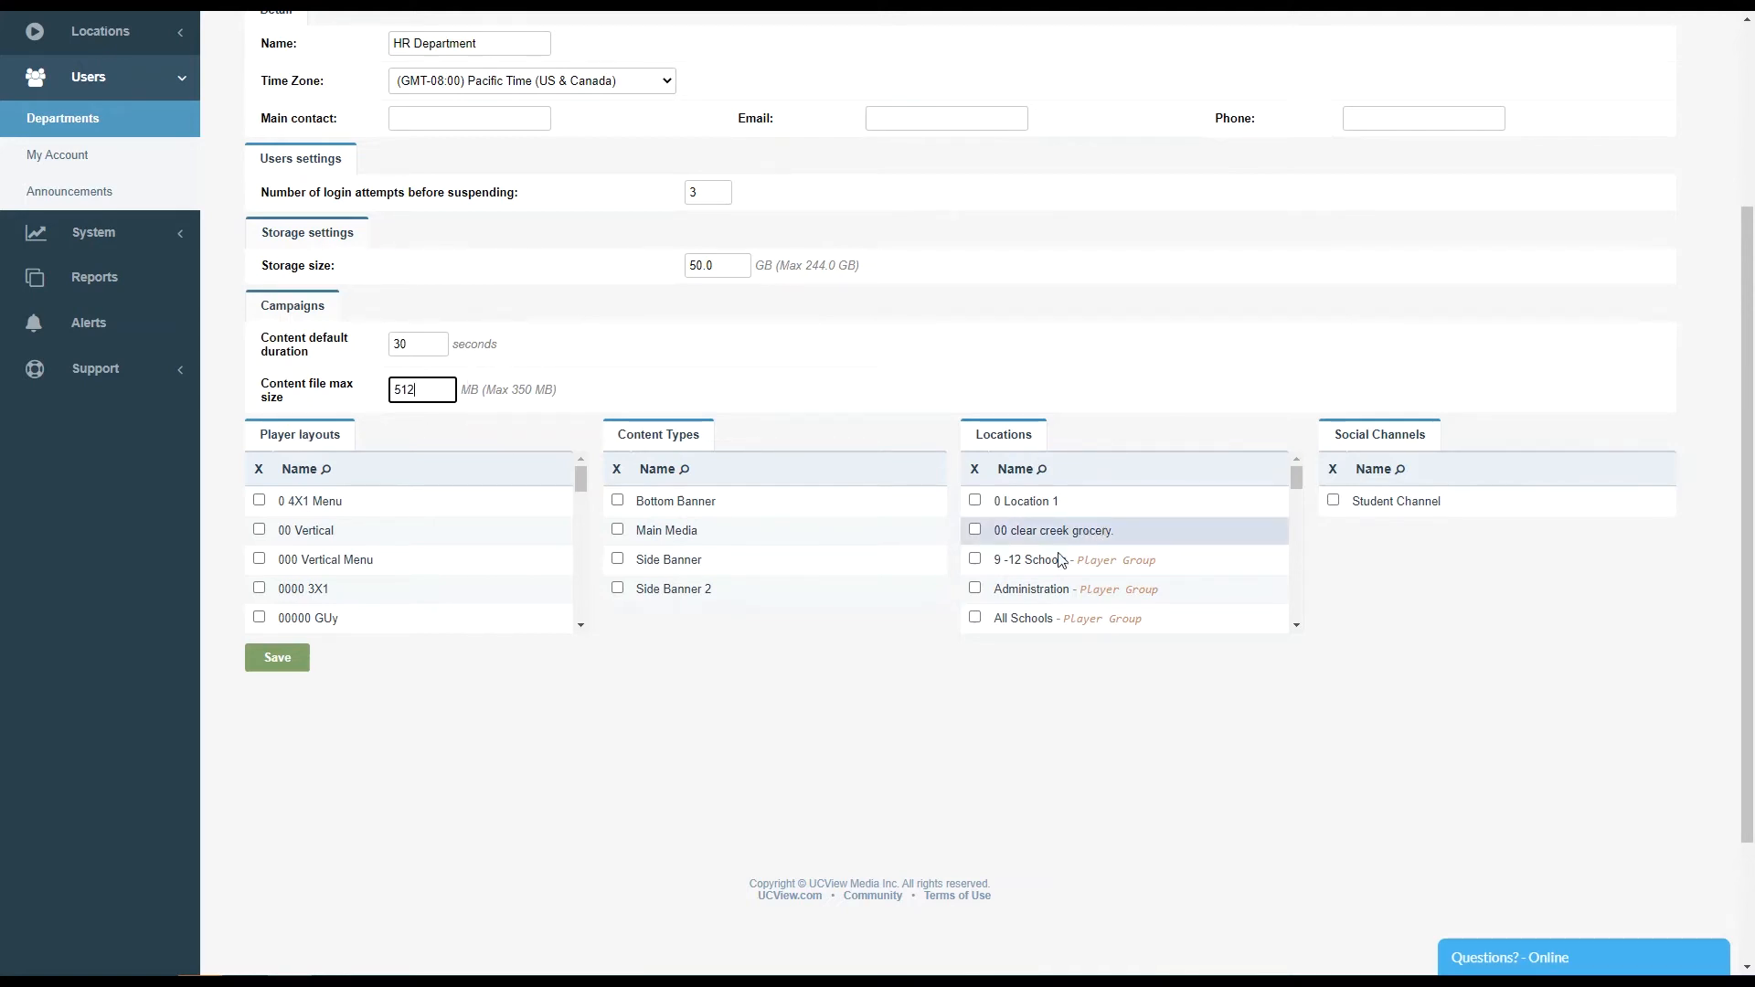
# - Assign the locations 0 Location 1, Administration and 00 clear creek grocery to the department
pyautogui.click(977, 503)
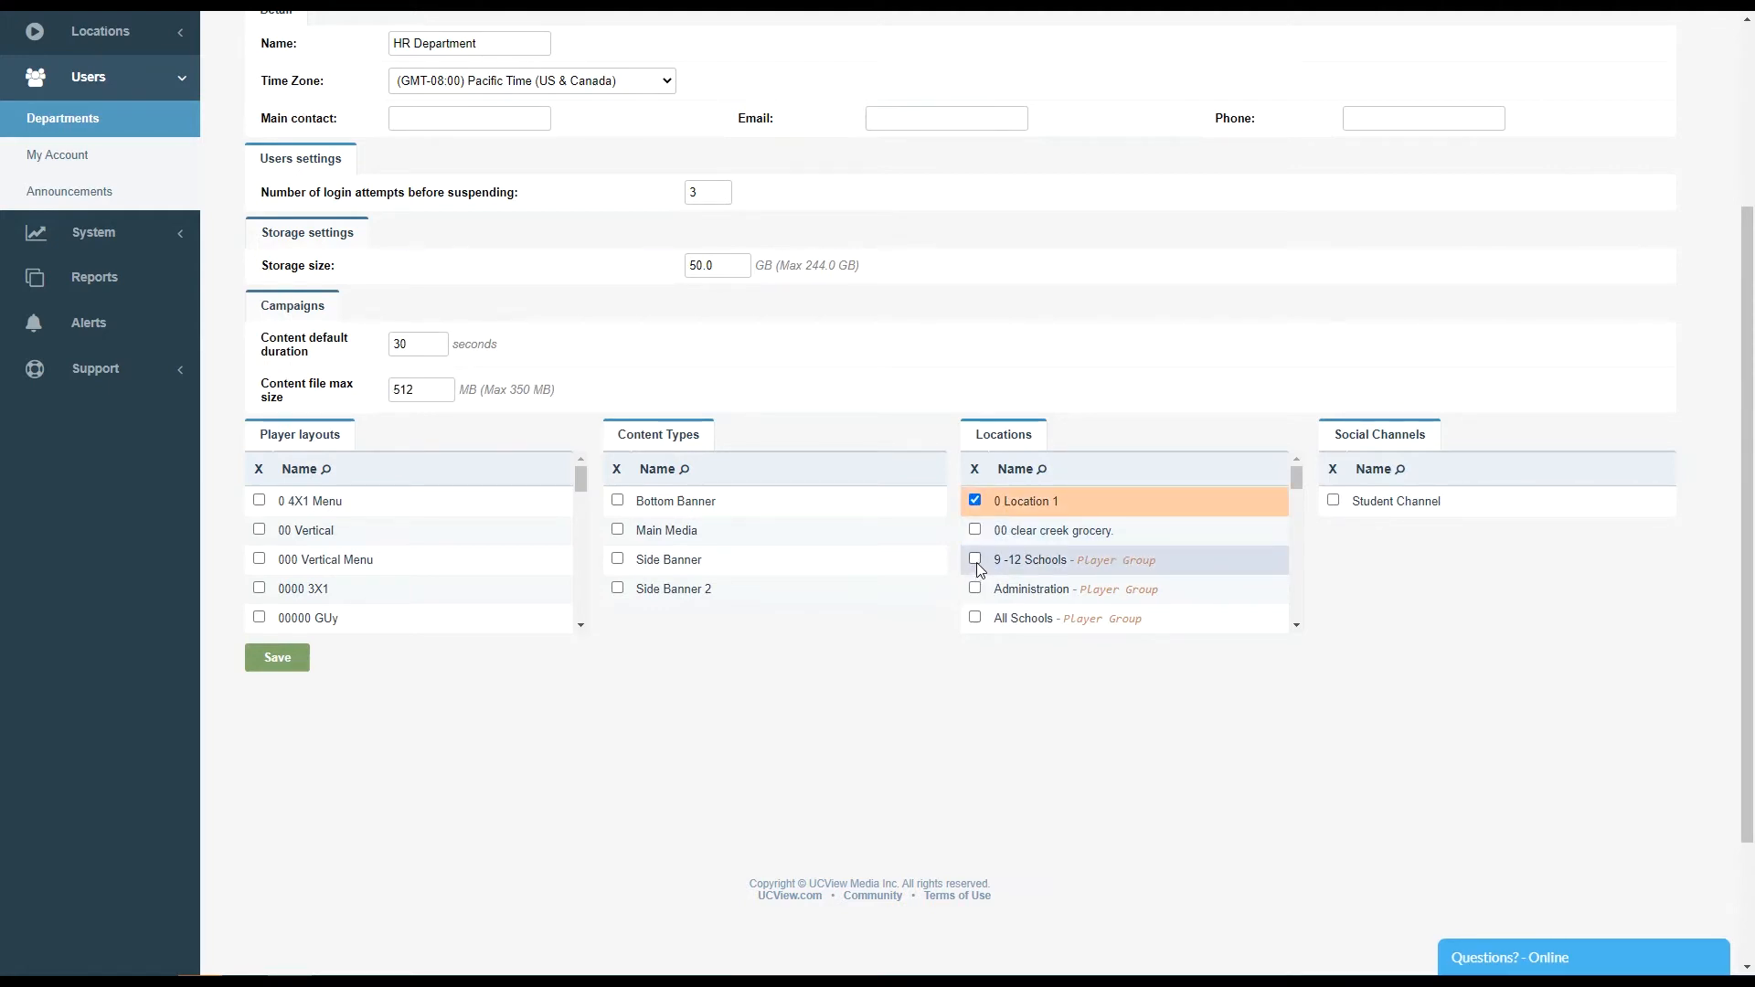
pyautogui.click(976, 589)
pyautogui.click(976, 530)
# - Enable the Side Banner and Side Banner 2 content types and save the new HR Department
pyautogui.click(618, 560)
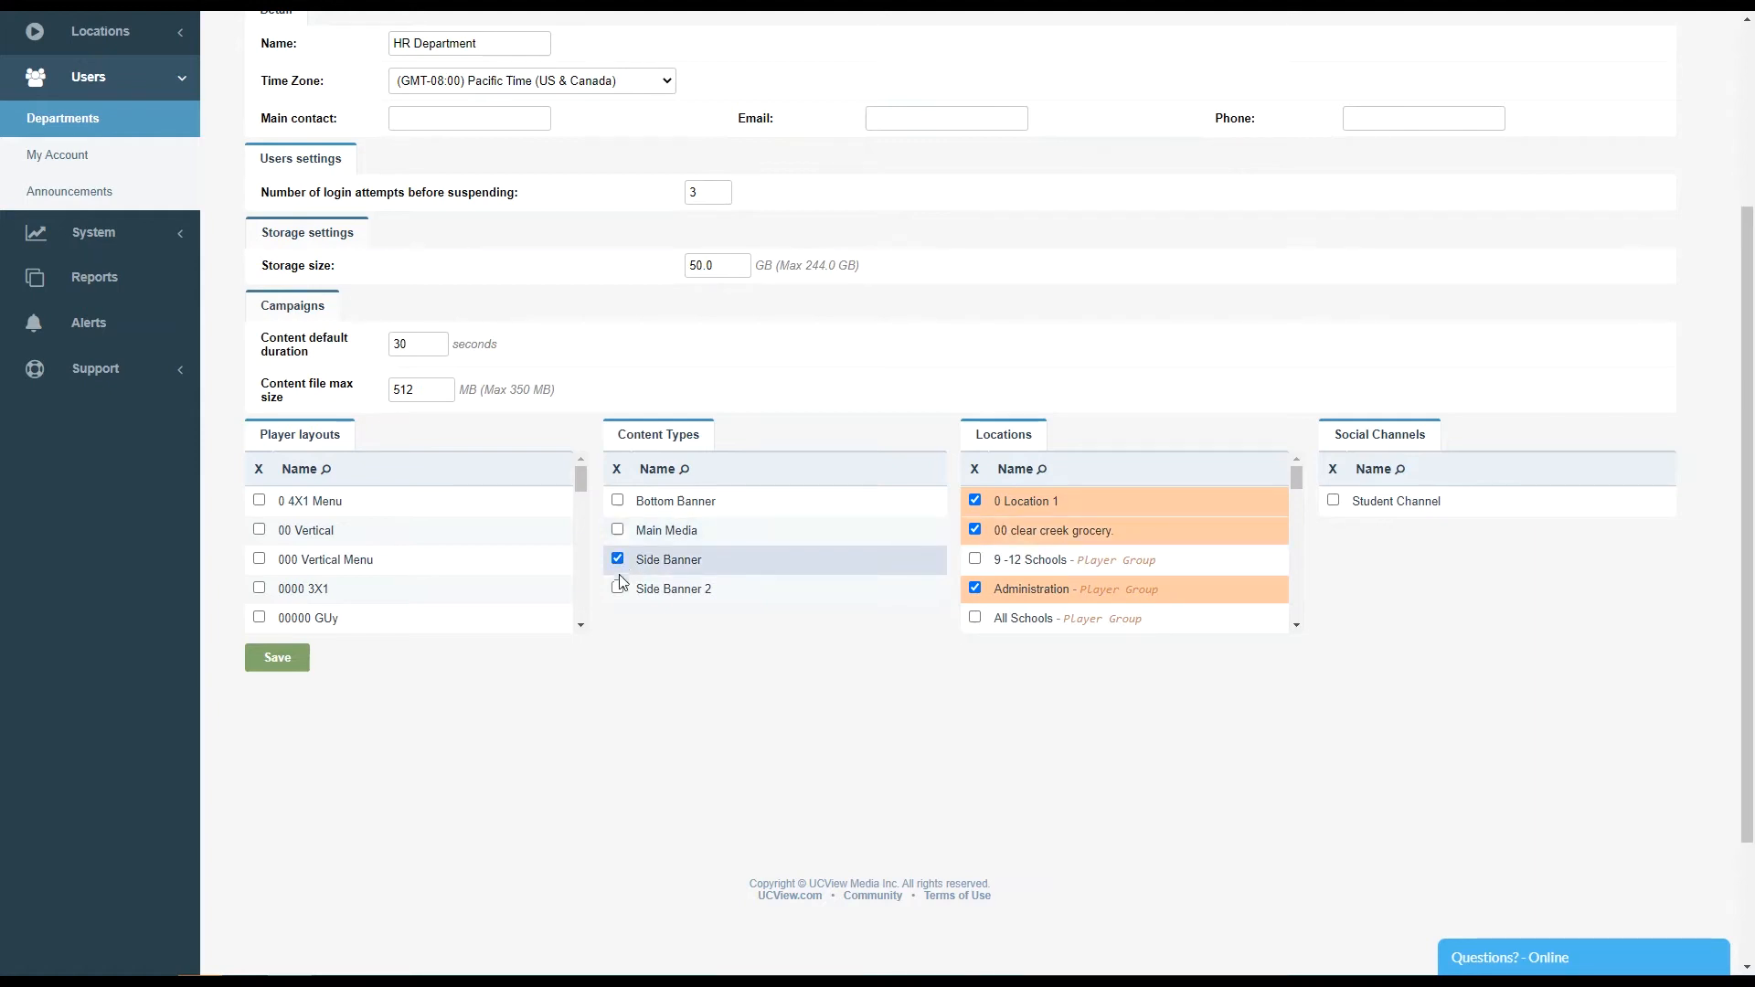
pyautogui.click(618, 589)
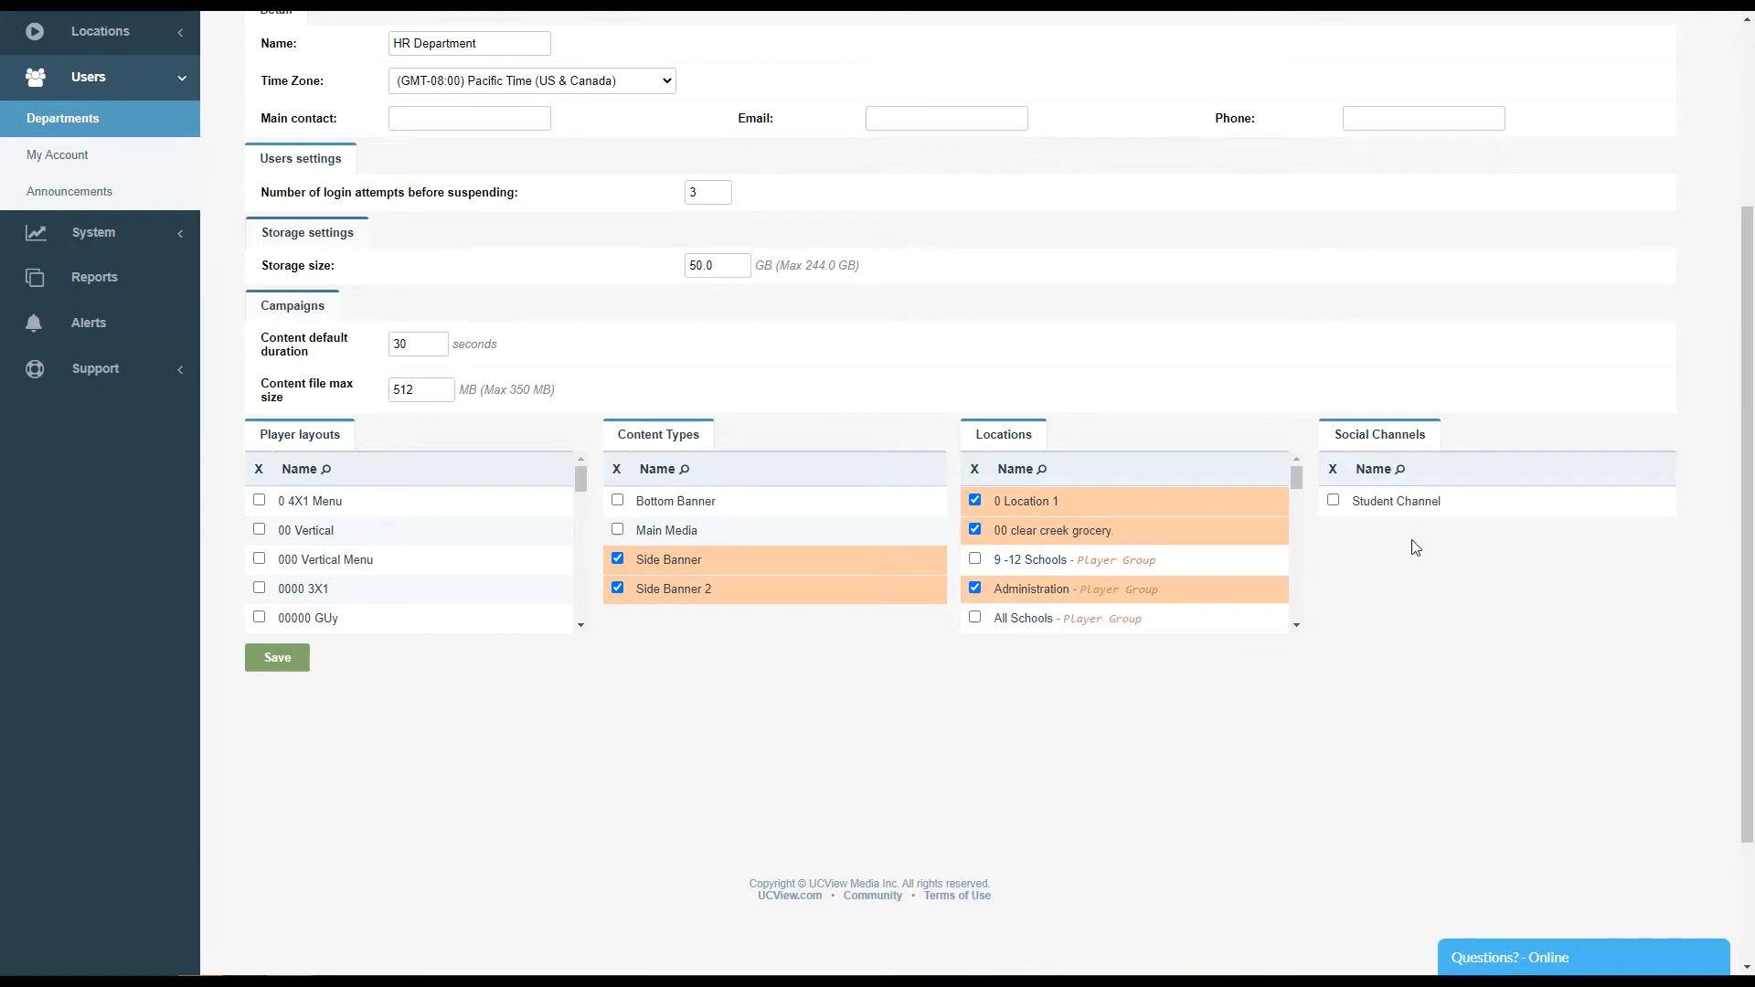
pyautogui.moveTo(1298, 476)
pyautogui.mouseDown()
pyautogui.moveTo(1295, 550)
pyautogui.moveTo(1296, 474)
pyautogui.mouseUp()
pyautogui.moveTo(579, 481)
pyautogui.mouseDown()
pyautogui.moveTo(578, 518)
pyautogui.moveTo(583, 486)
pyautogui.mouseUp()
pyautogui.click(271, 657)
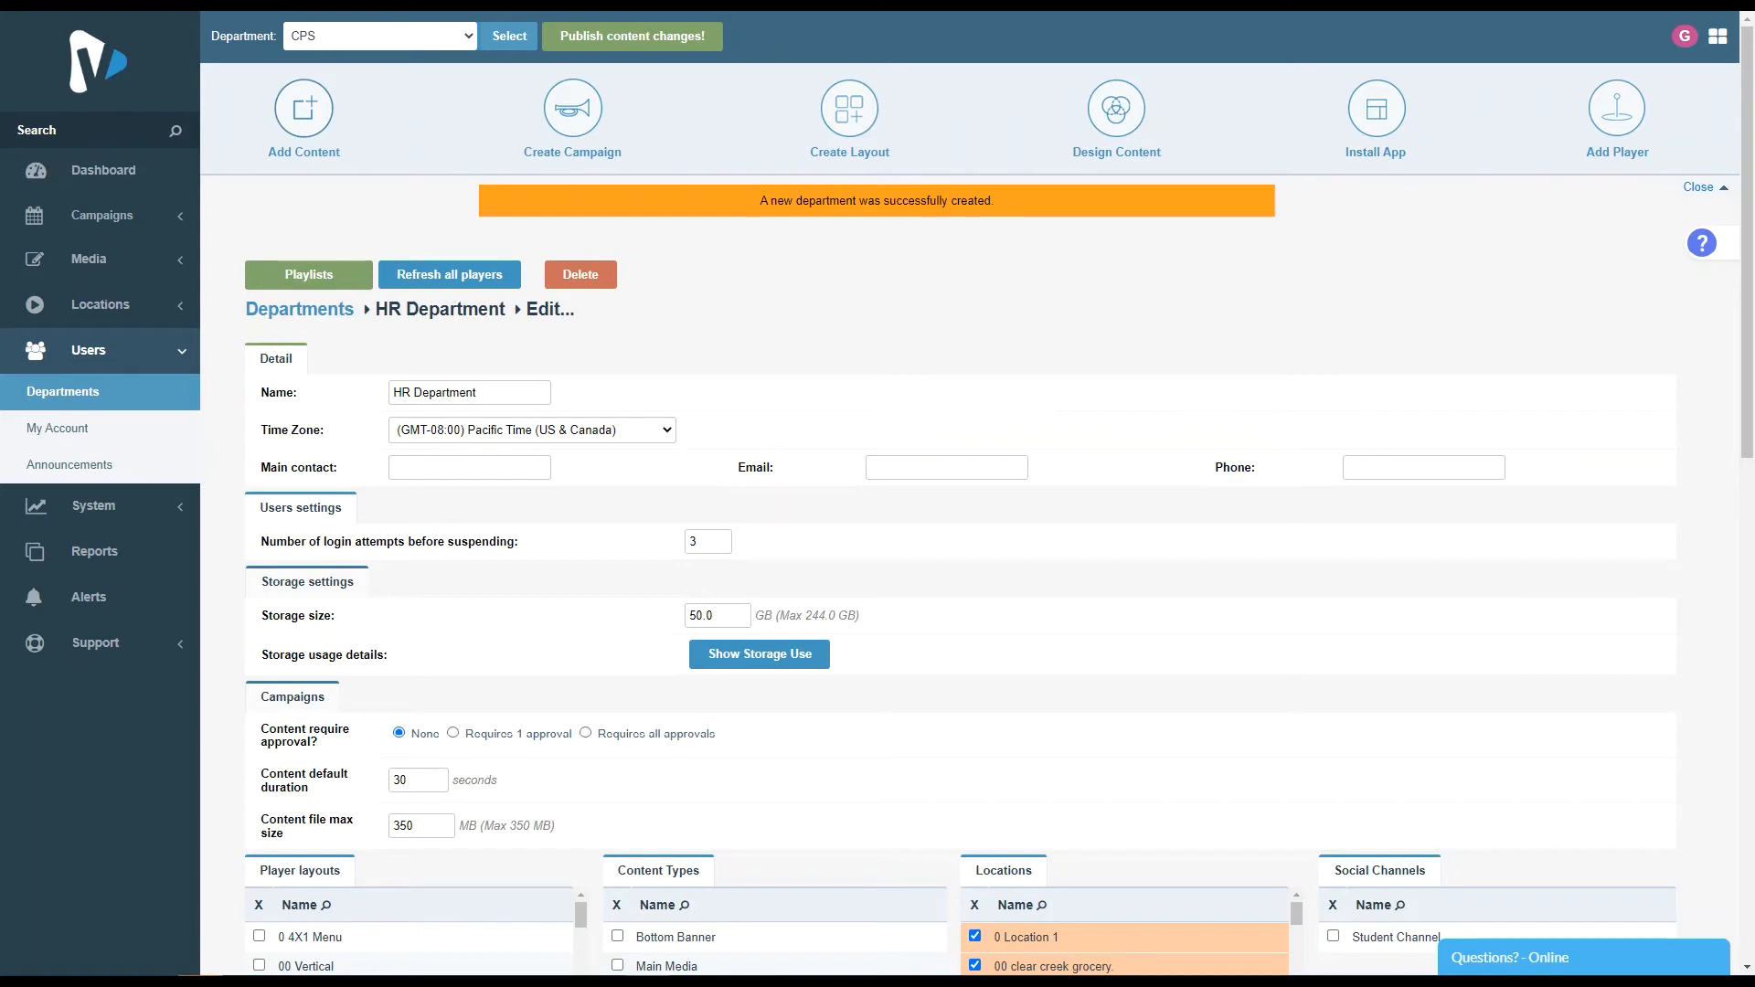
# - Expand the Campaigns permissions and grant View and Create on Campaigns, plus Create on Content and Content Library
pyautogui.scroll(-7, 495, 457)
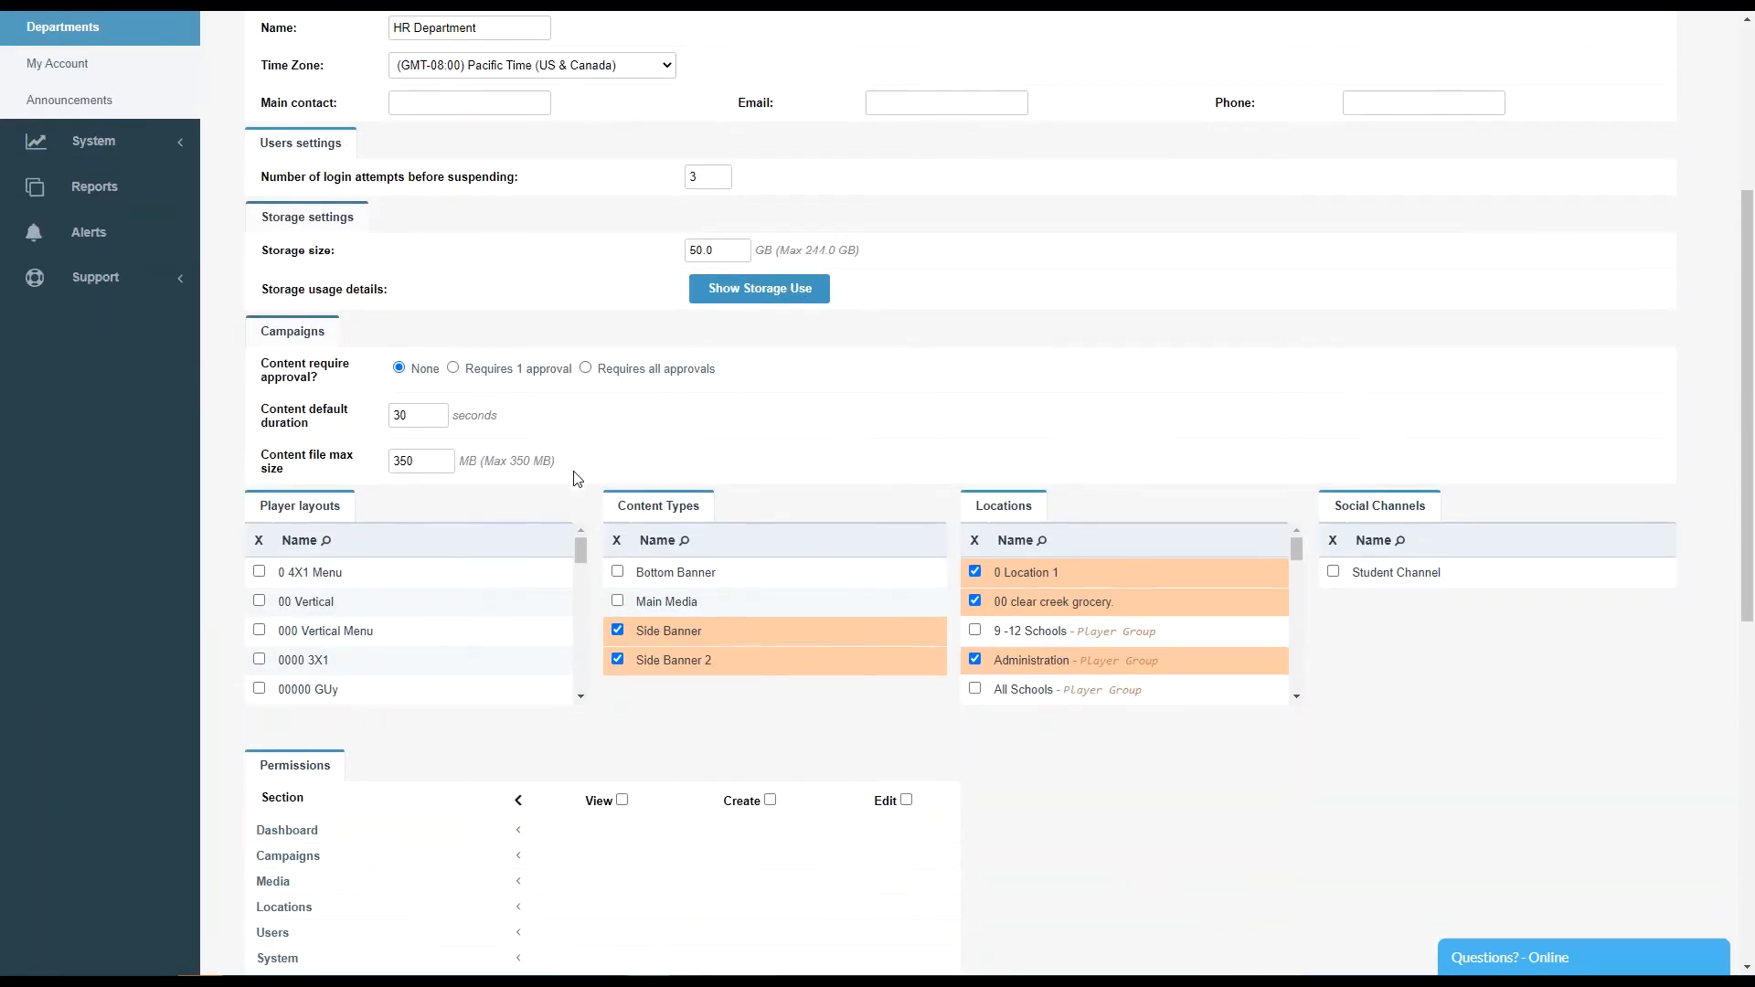
pyautogui.scroll(-1, 582, 479)
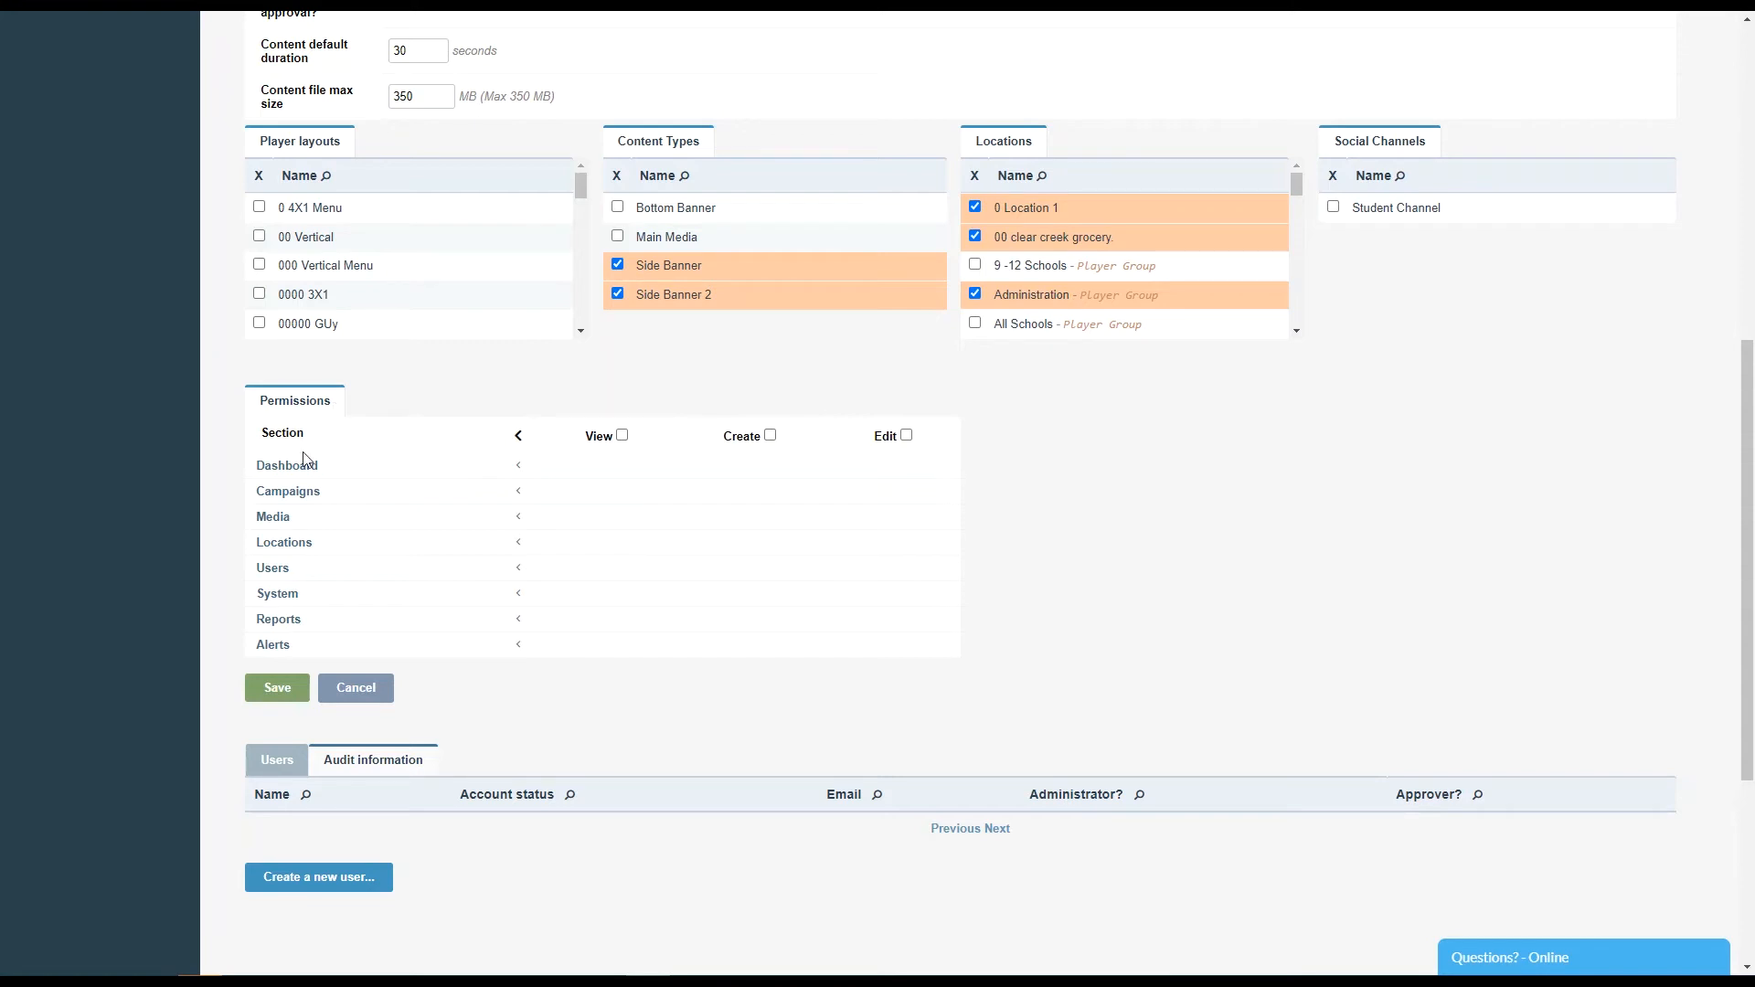
pyautogui.click(518, 494)
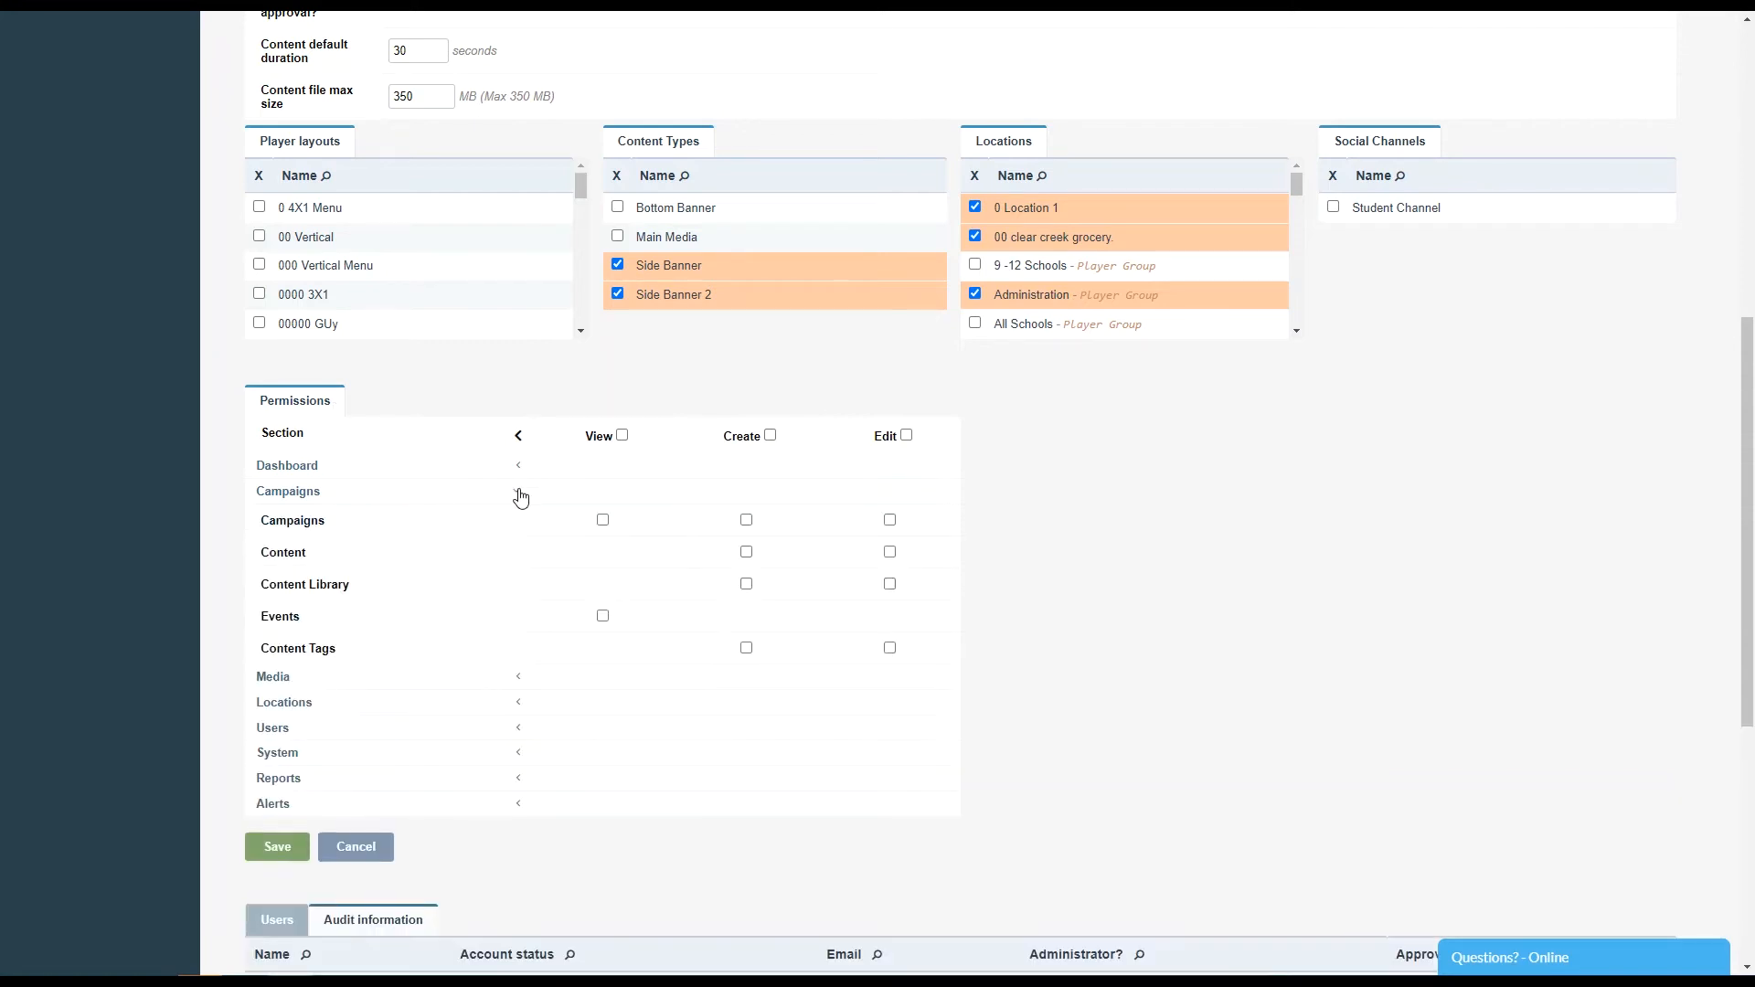
pyautogui.click(602, 521)
pyautogui.click(746, 521)
pyautogui.click(746, 552)
pyautogui.click(746, 585)
# - Set content to require 1 approval and tick approvers in the approvers list
pyautogui.scroll(-4, 526, 717)
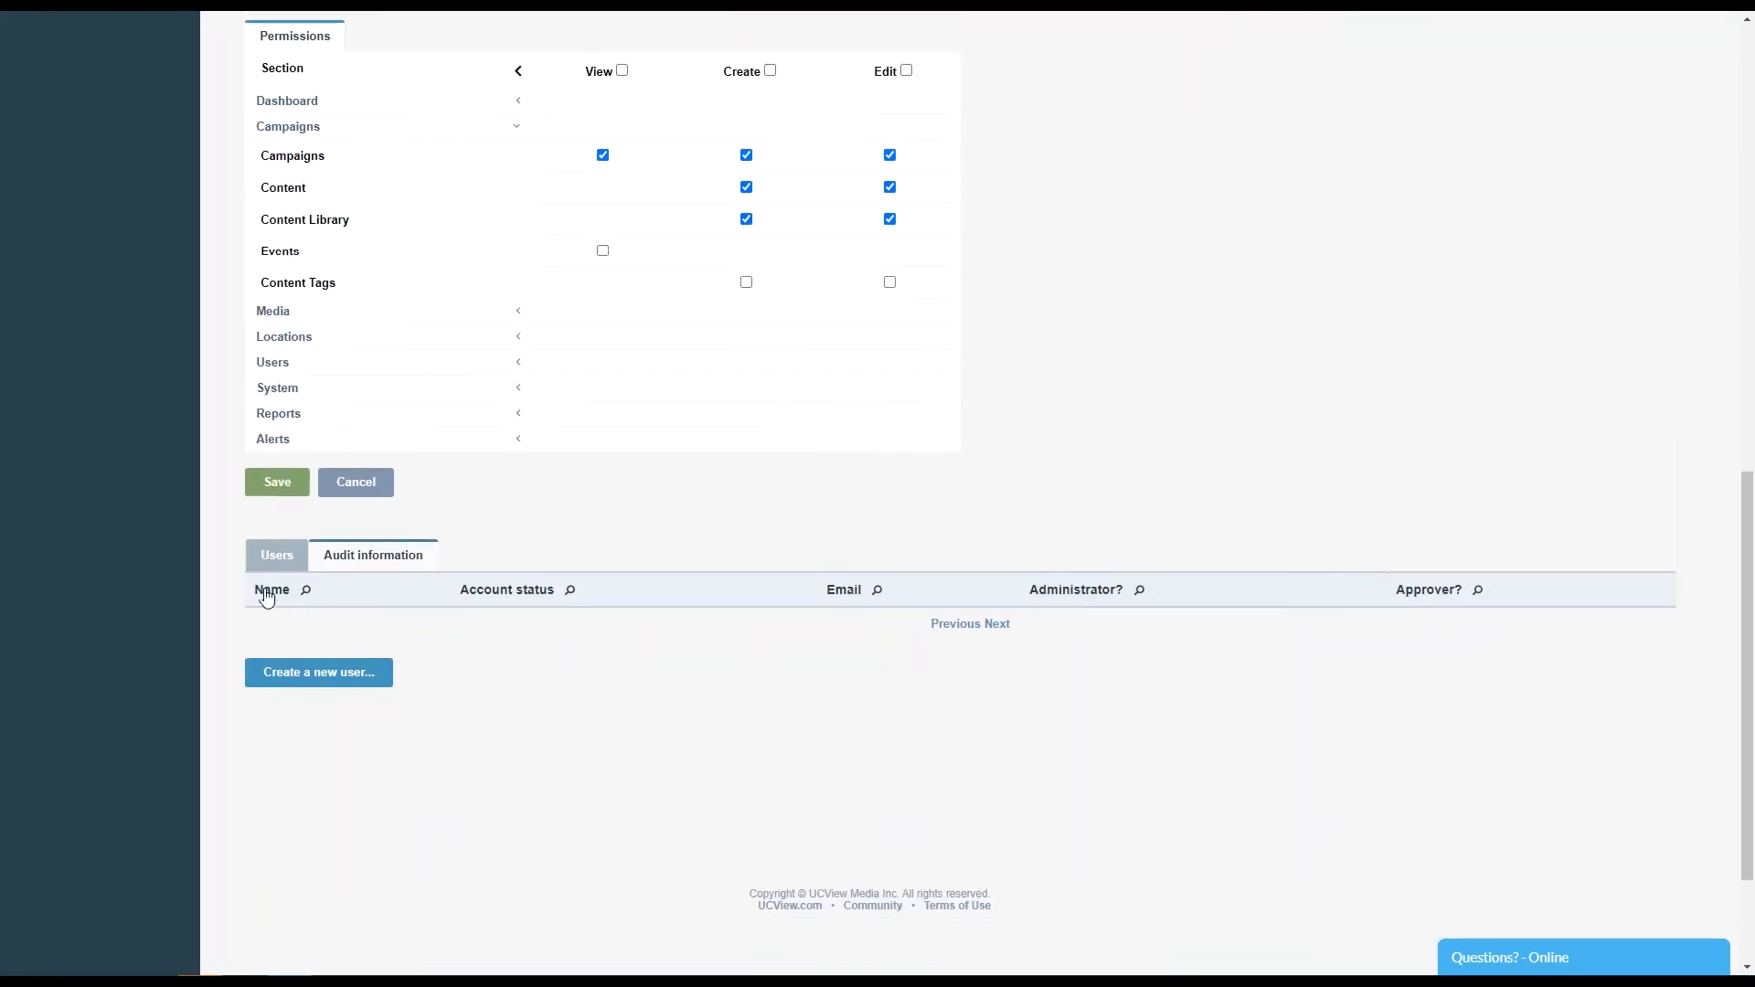
pyautogui.scroll(1, 489, 505)
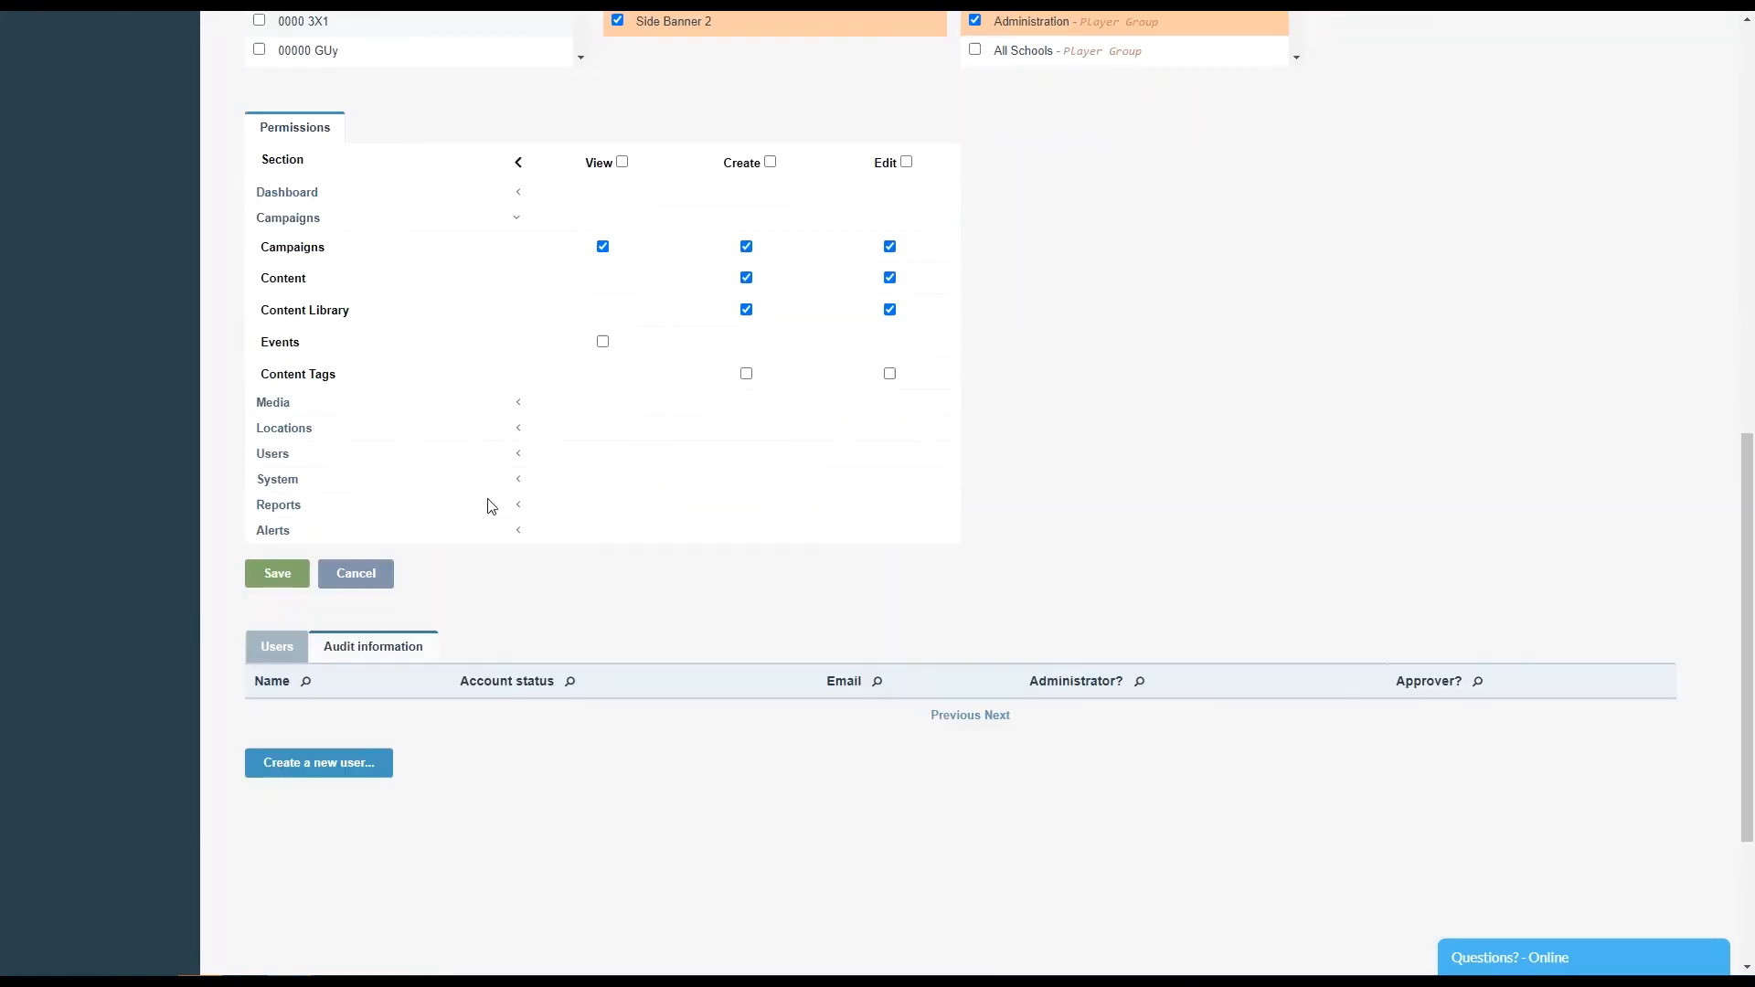
pyautogui.scroll(2, 487, 498)
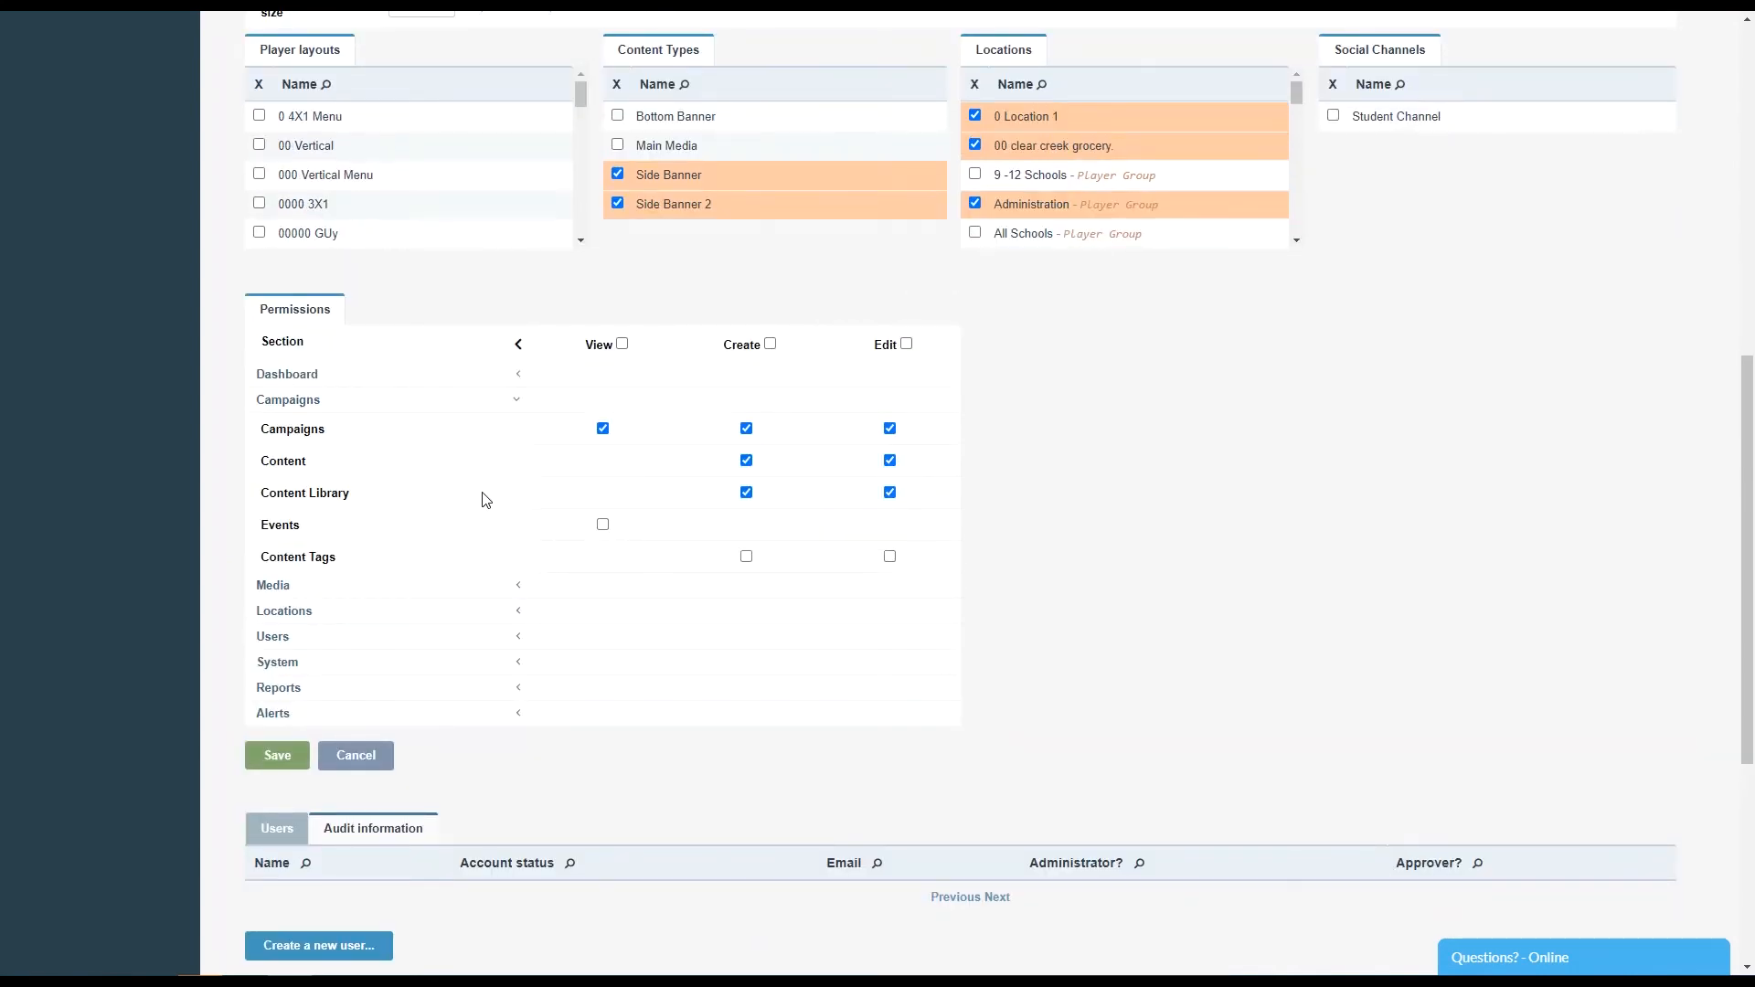
pyautogui.scroll(4, 486, 499)
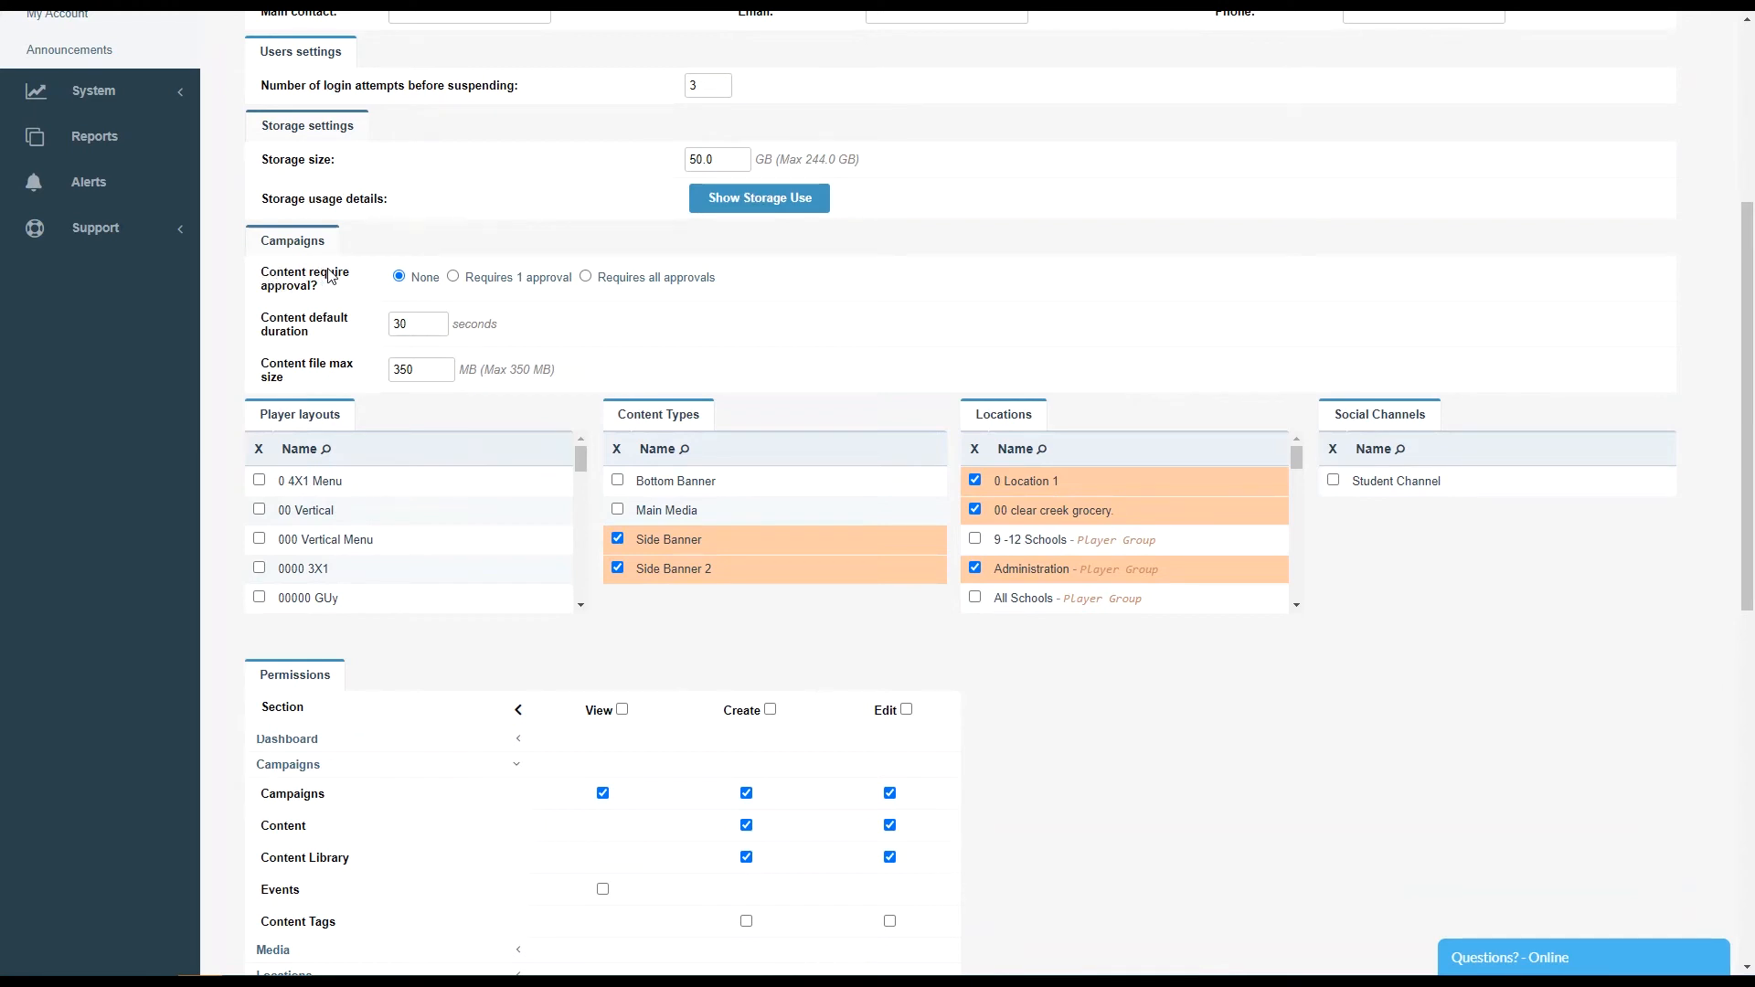
pyautogui.click(453, 278)
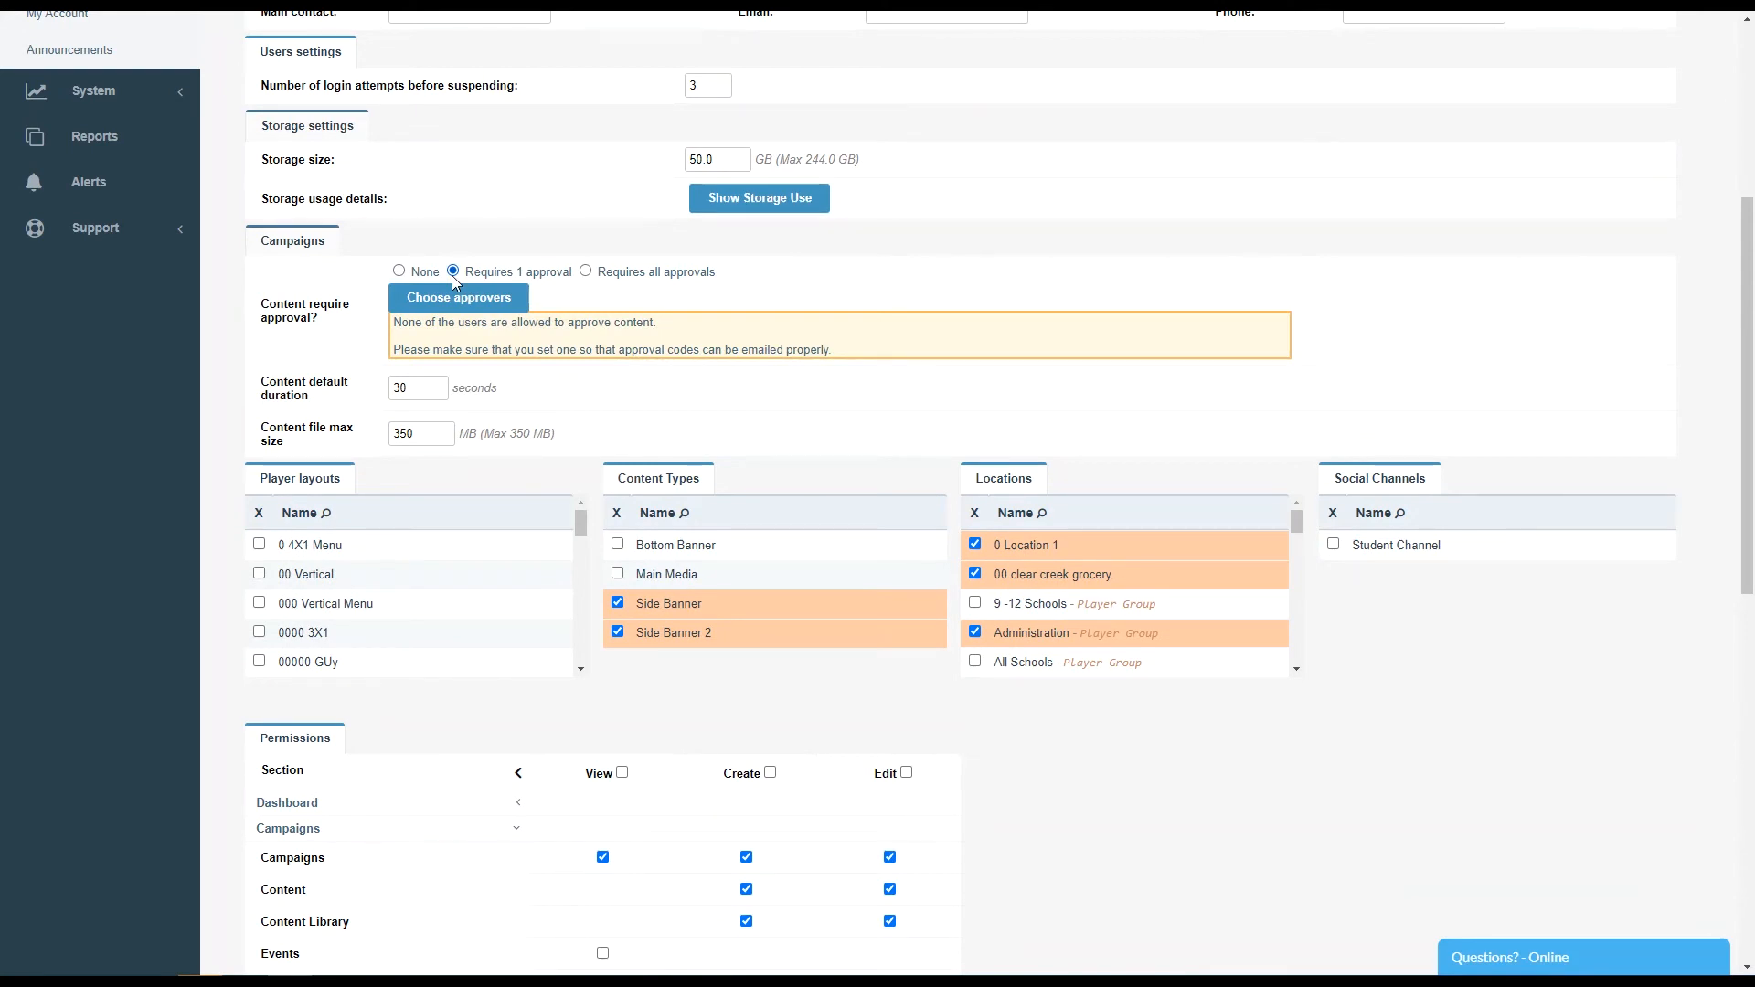
pyautogui.click(468, 302)
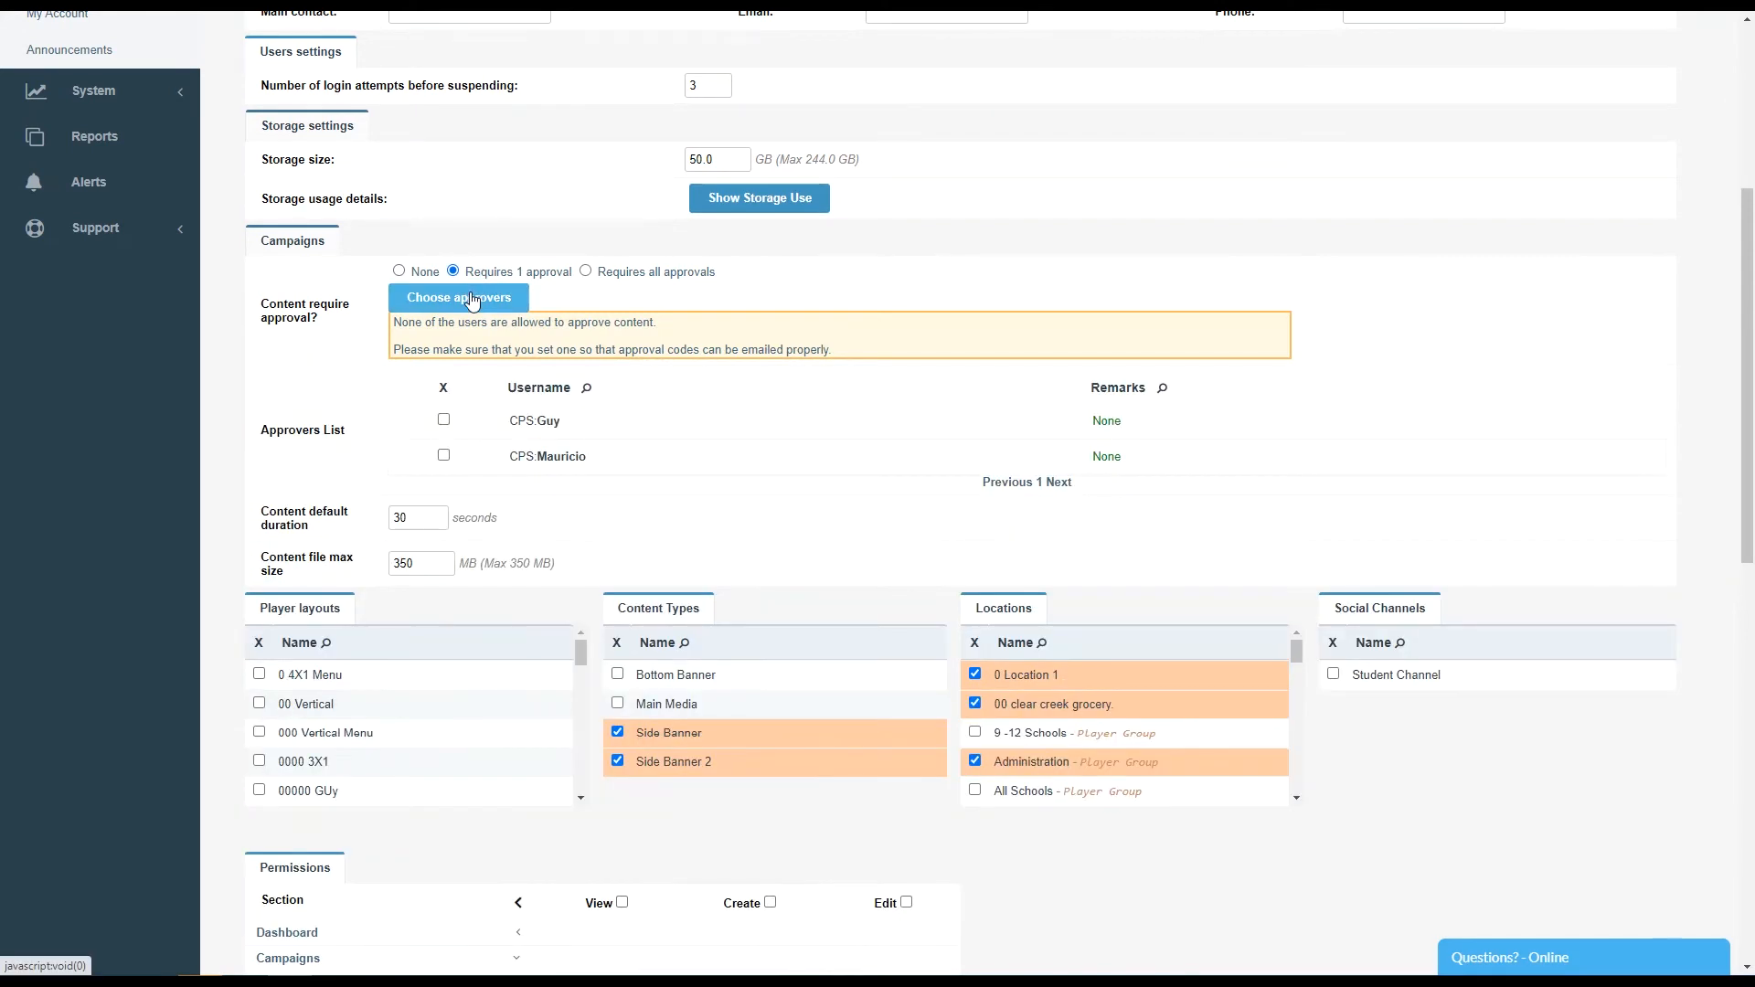
pyautogui.click(445, 422)
pyautogui.click(445, 455)
pyautogui.click(445, 420)
# - Switch content approval to require all approvals and adjust the approver selection
pyautogui.click(586, 272)
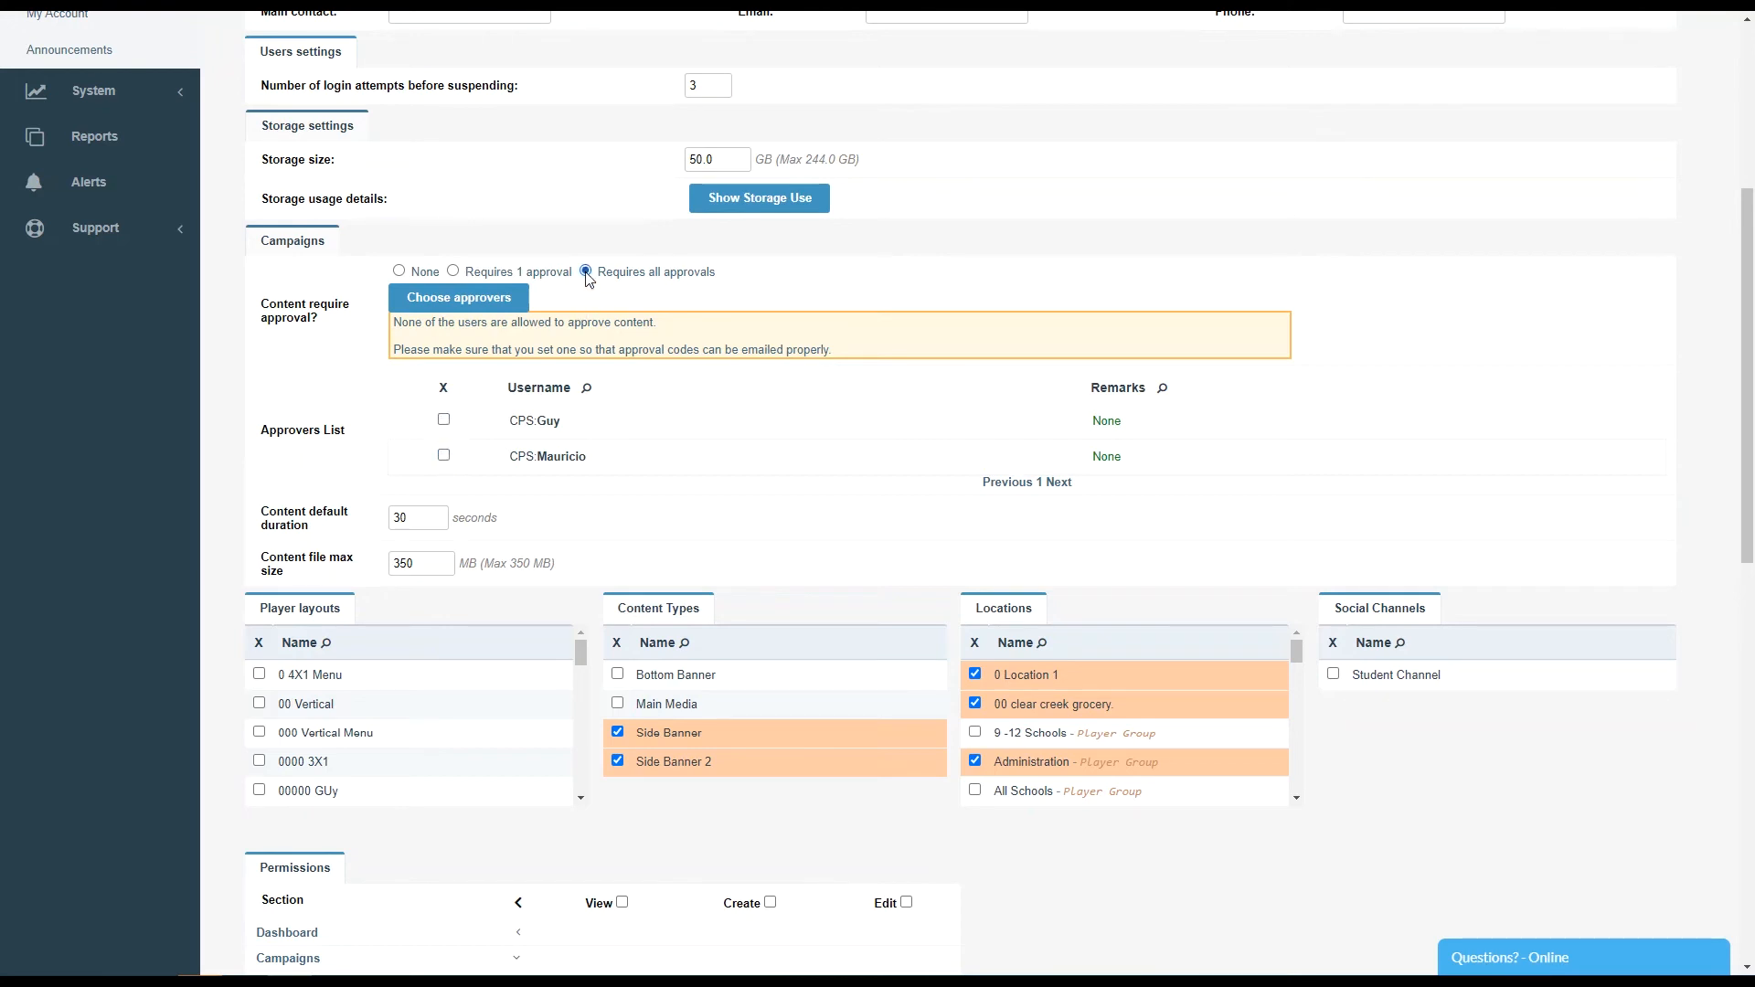
pyautogui.click(444, 421)
pyautogui.click(461, 301)
pyautogui.click(462, 302)
# - Save the department's changes
pyautogui.scroll(-5, 567, 454)
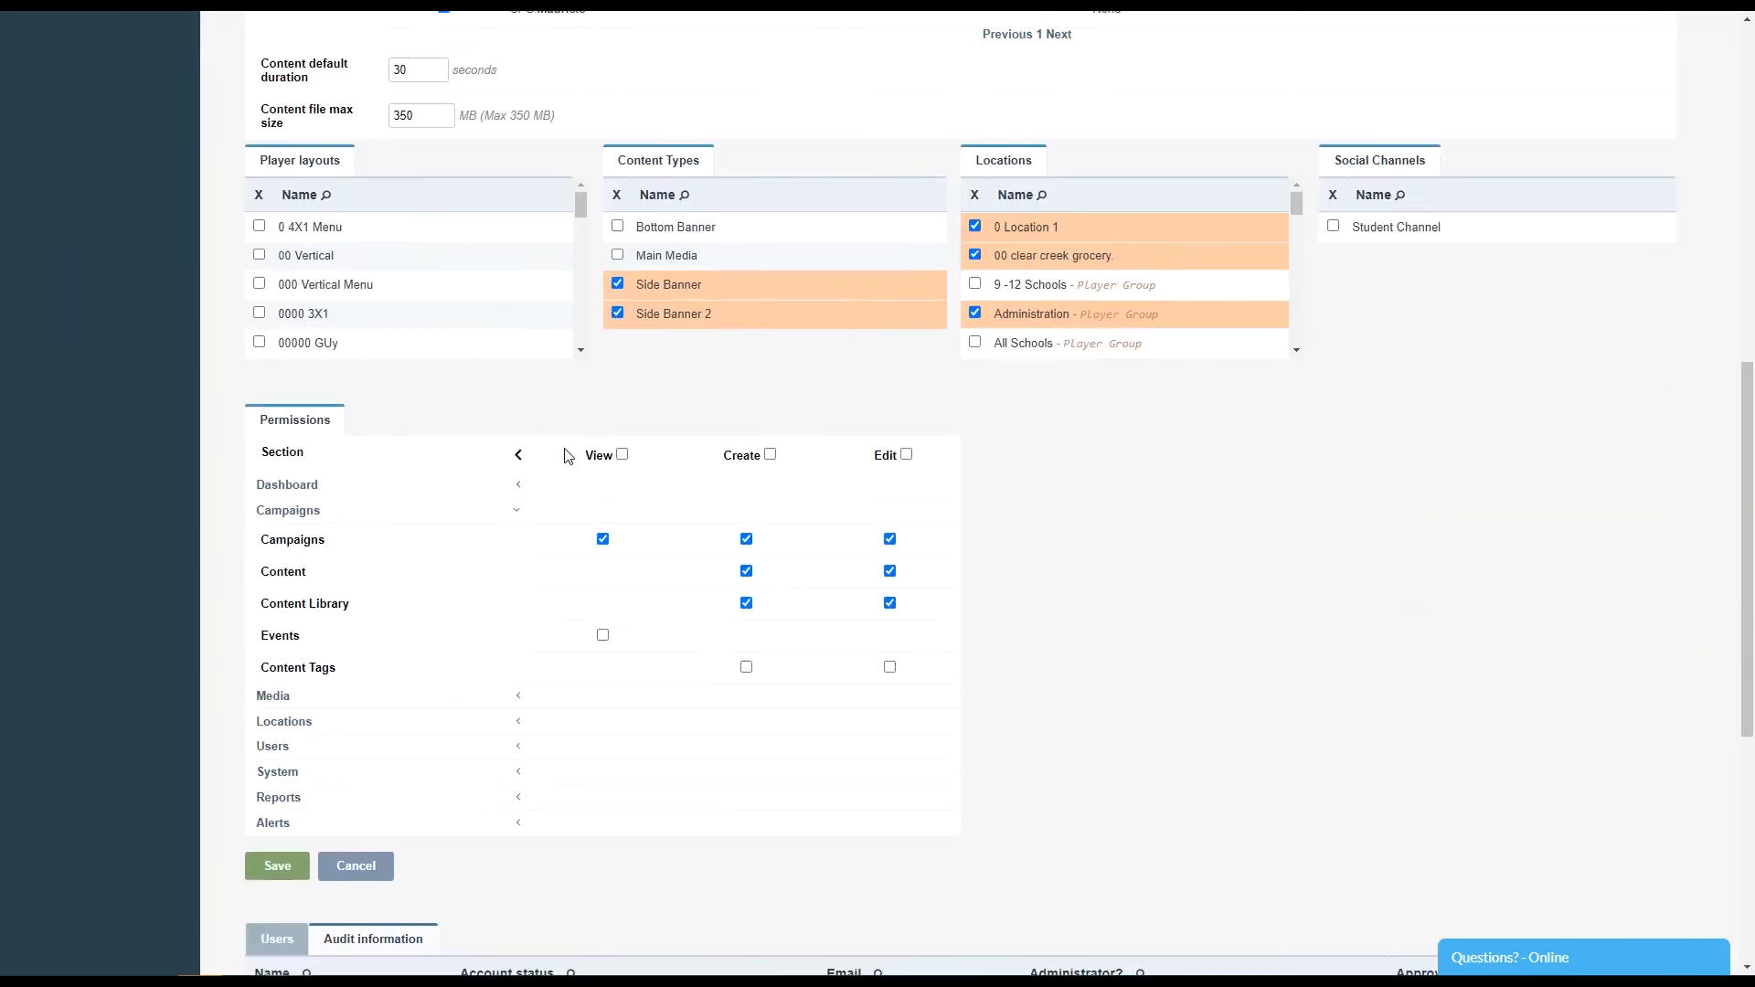
pyautogui.scroll(-3, 566, 454)
pyautogui.click(283, 576)
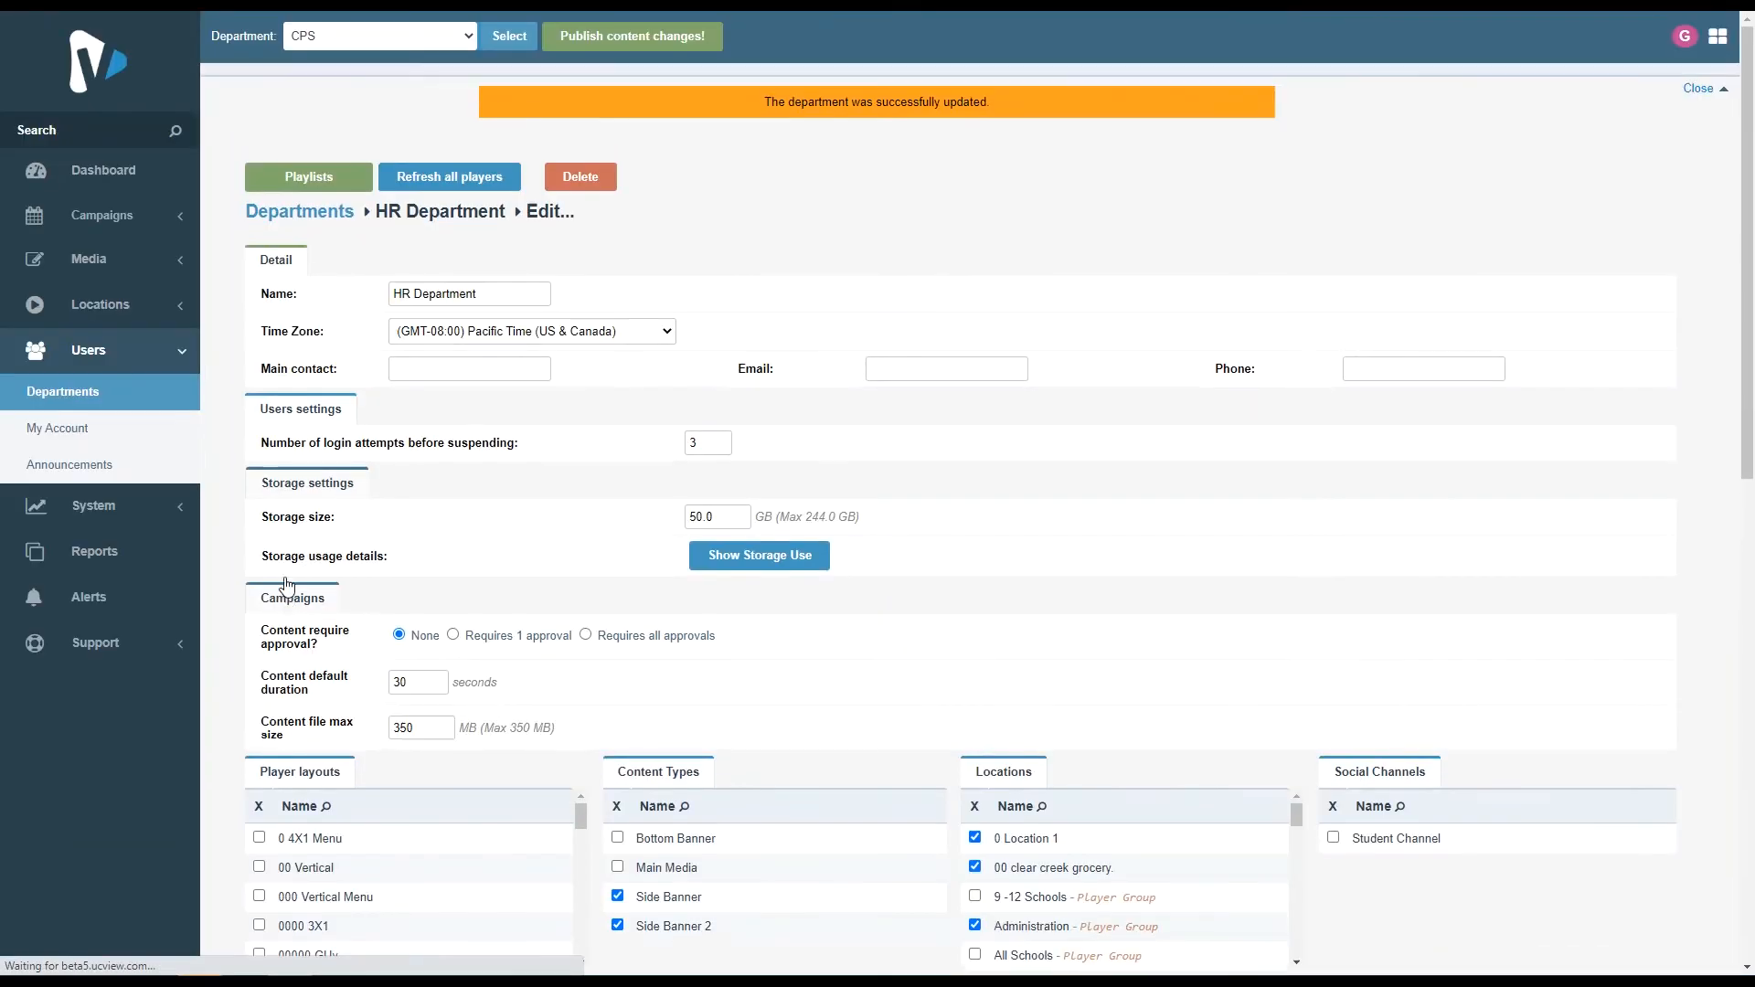
# - Open the Marketing Department from the department list for editing
pyautogui.scroll(-8, 654, 451)
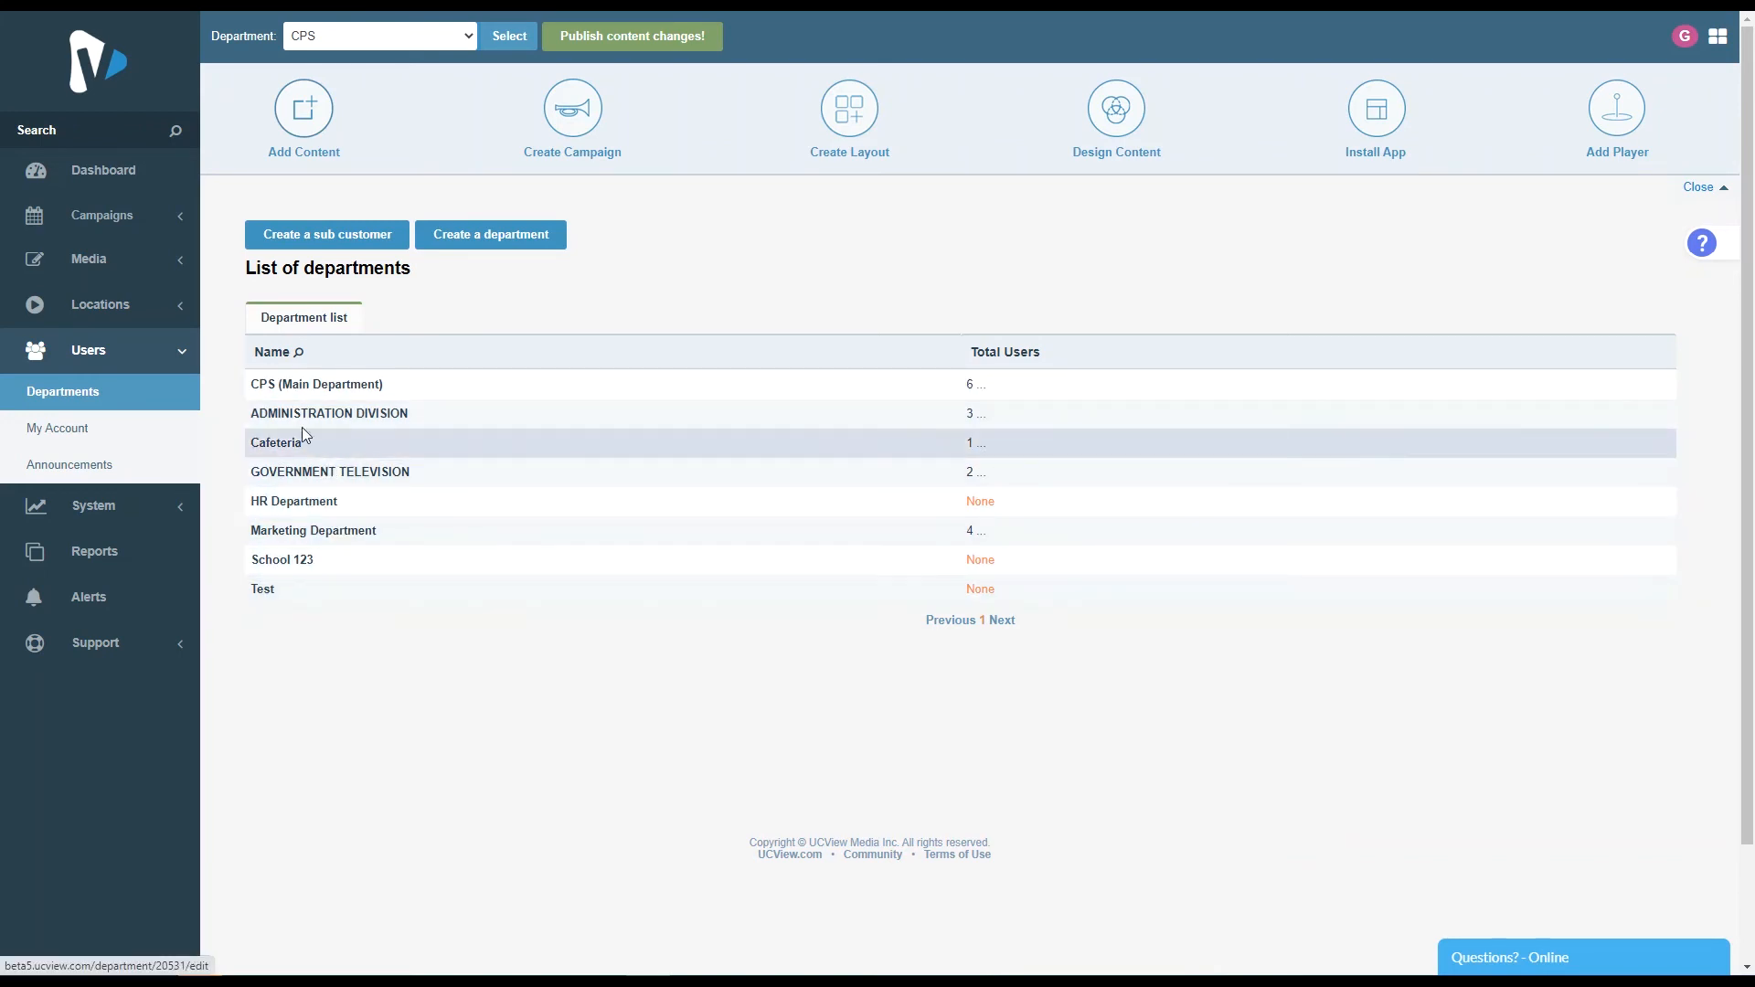
pyautogui.click(350, 539)
pyautogui.scroll(-4, 759, 526)
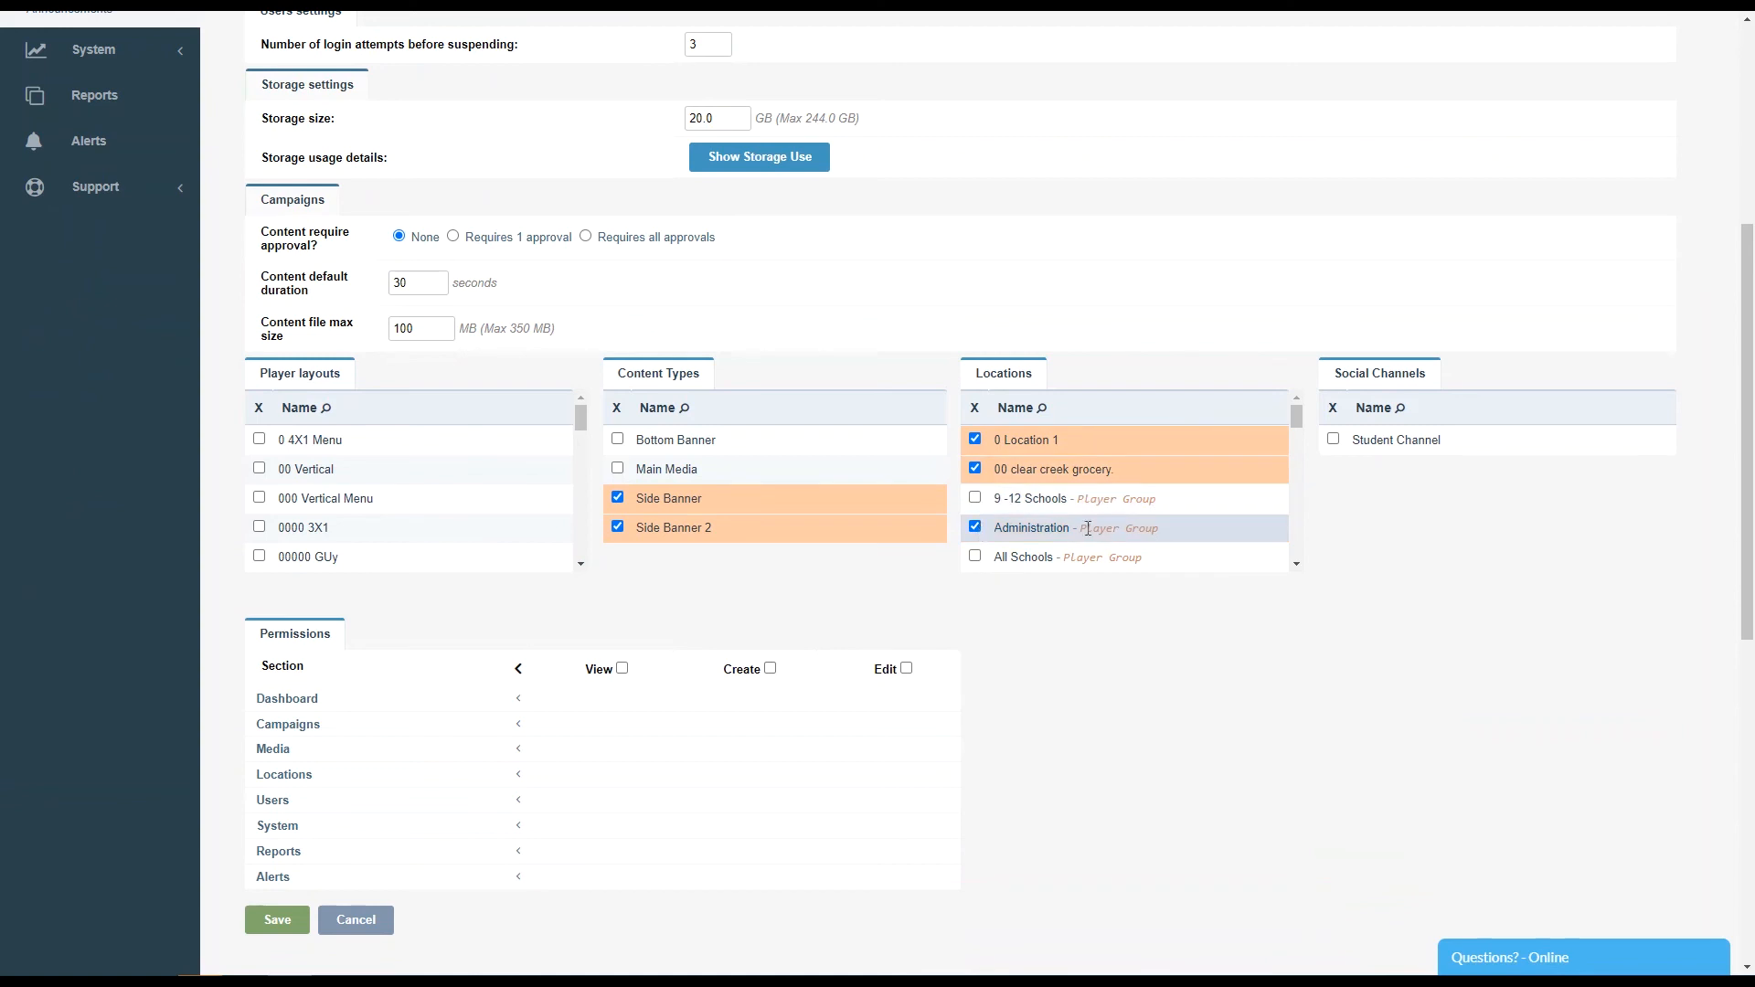
pyautogui.scroll(-2, 1299, 453)
pyautogui.scroll(3, 1297, 444)
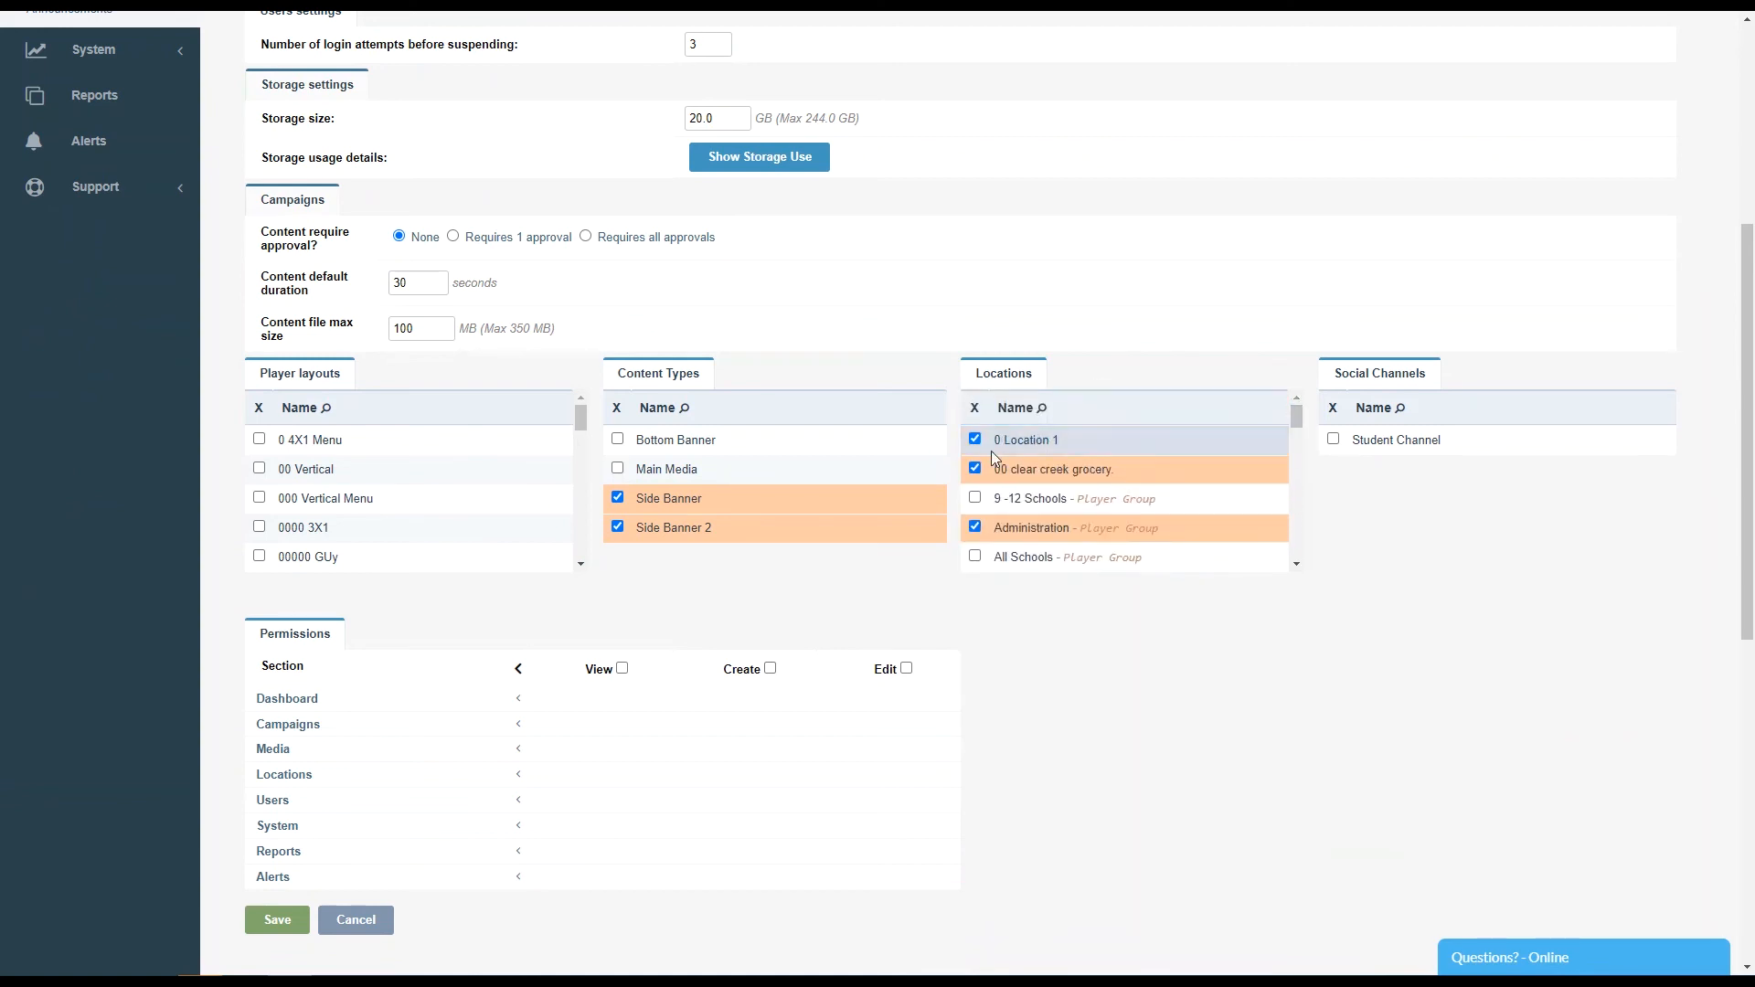
# - Remove the Side Banner 2 content type from the Marketing Department and save it
pyautogui.click(618, 526)
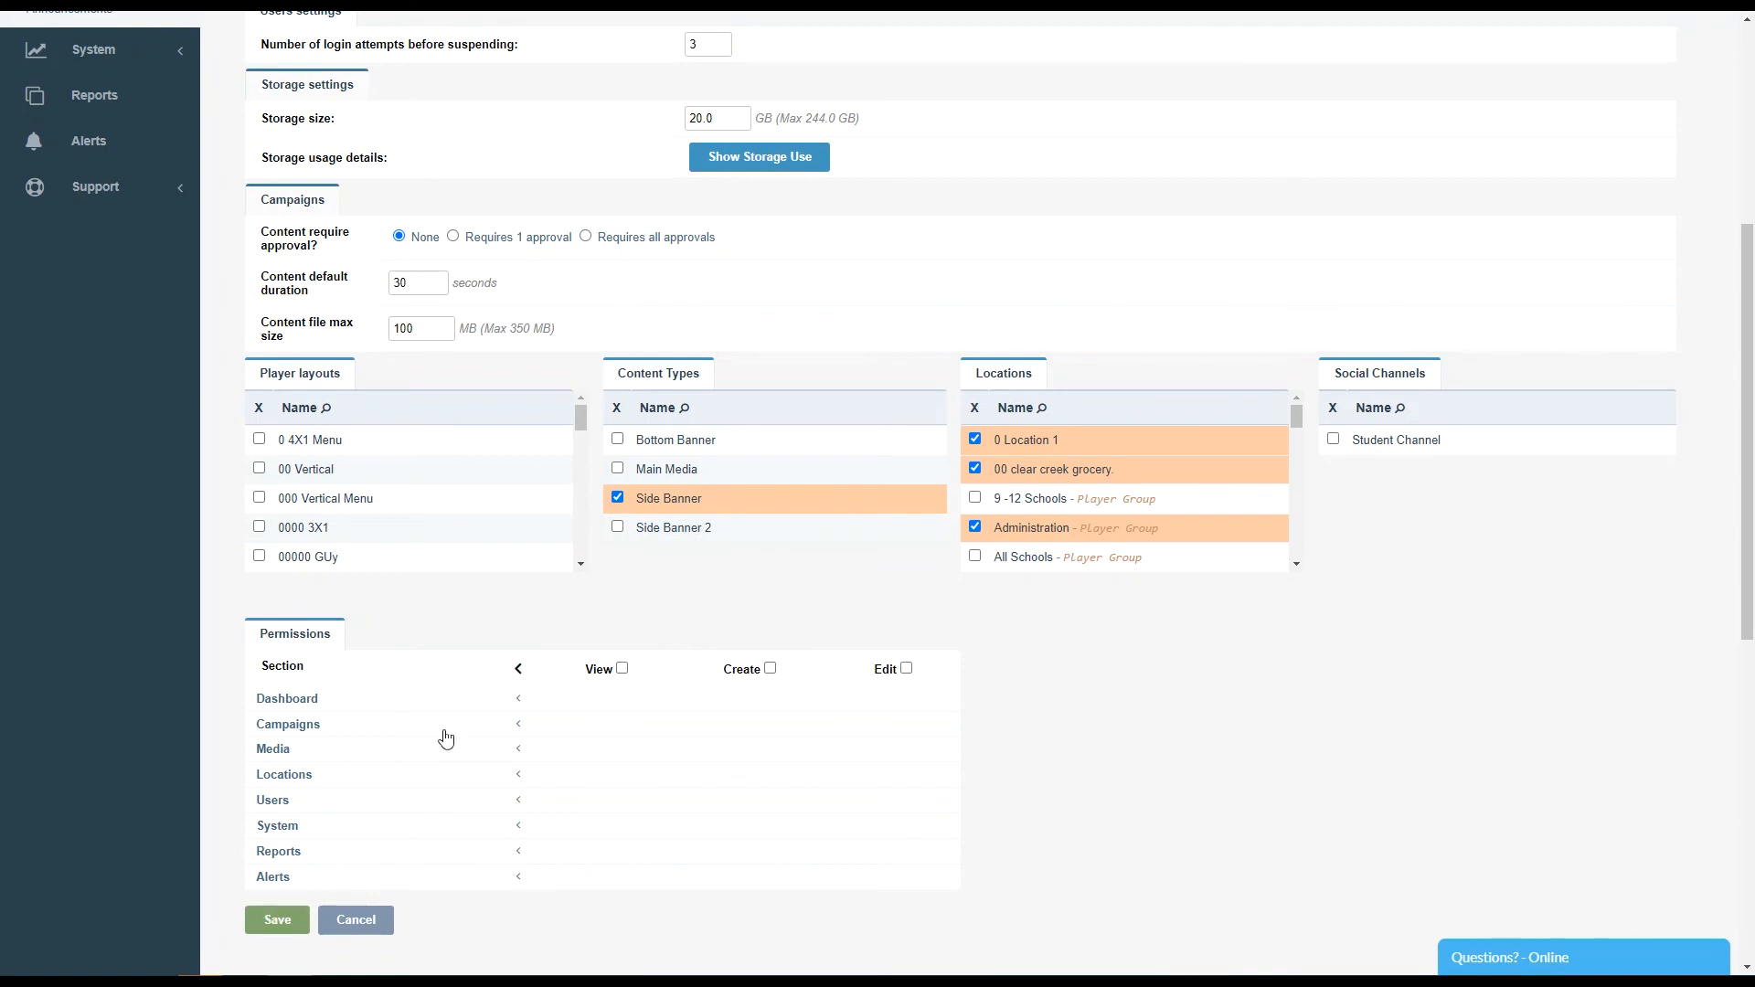
pyautogui.click(519, 726)
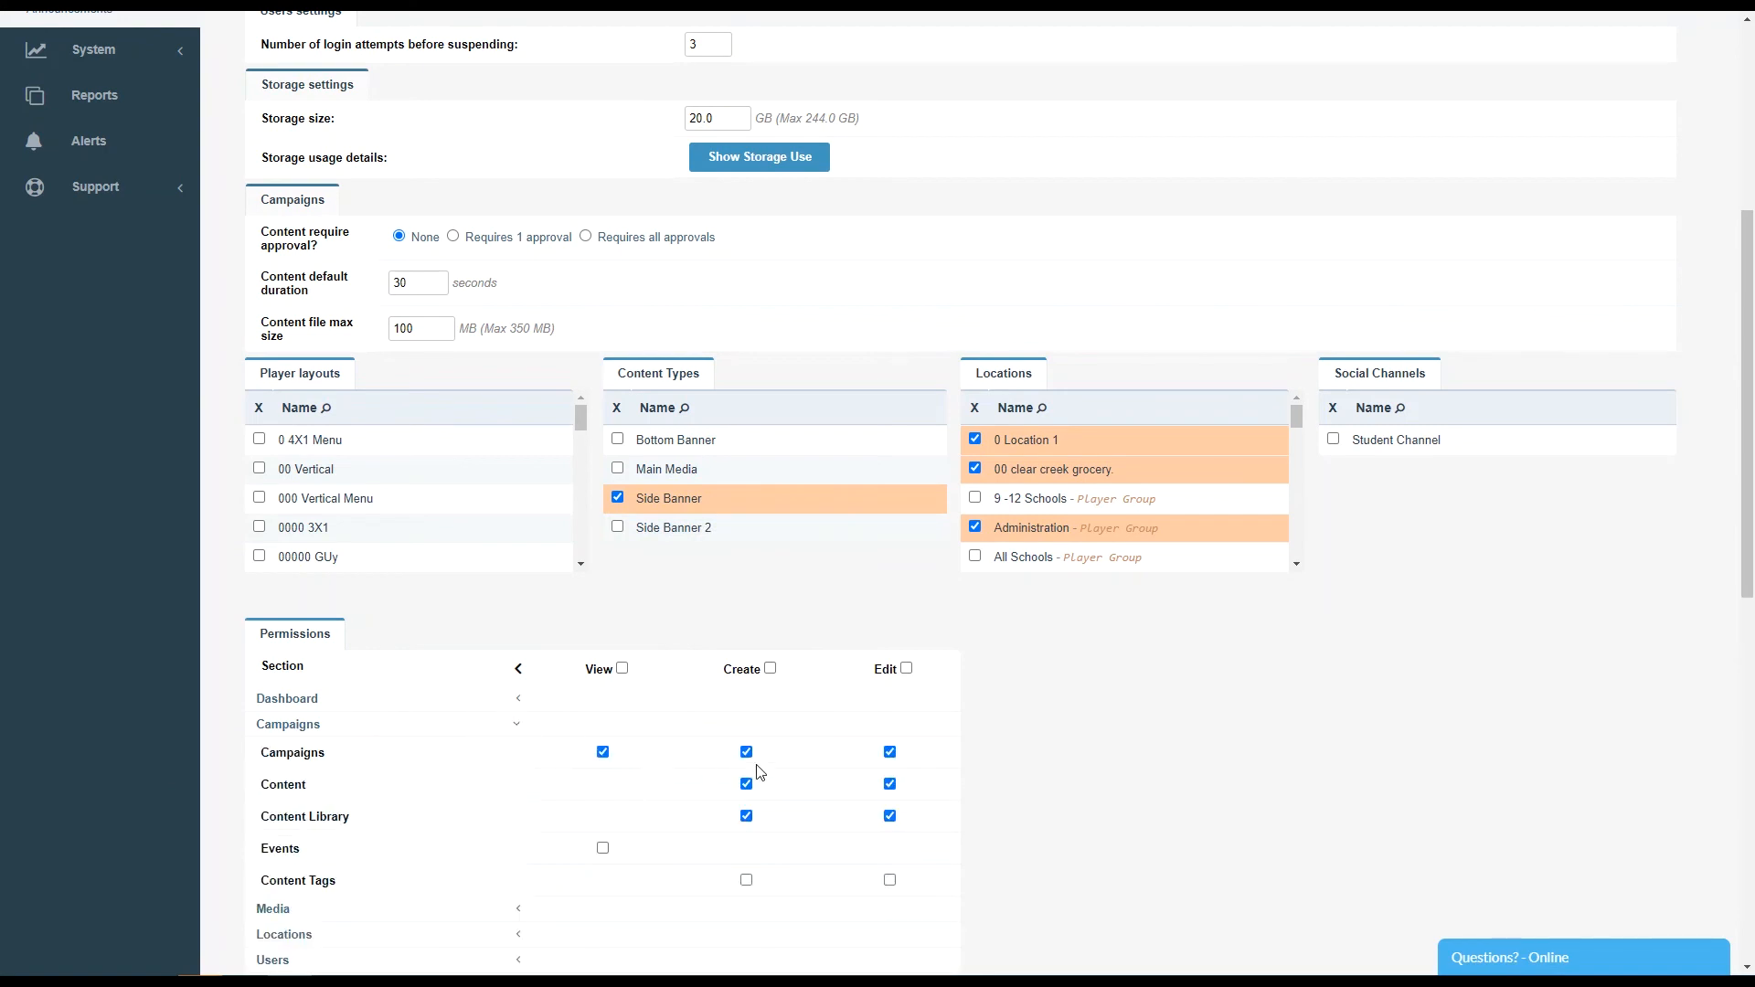
pyautogui.scroll(-2, 783, 777)
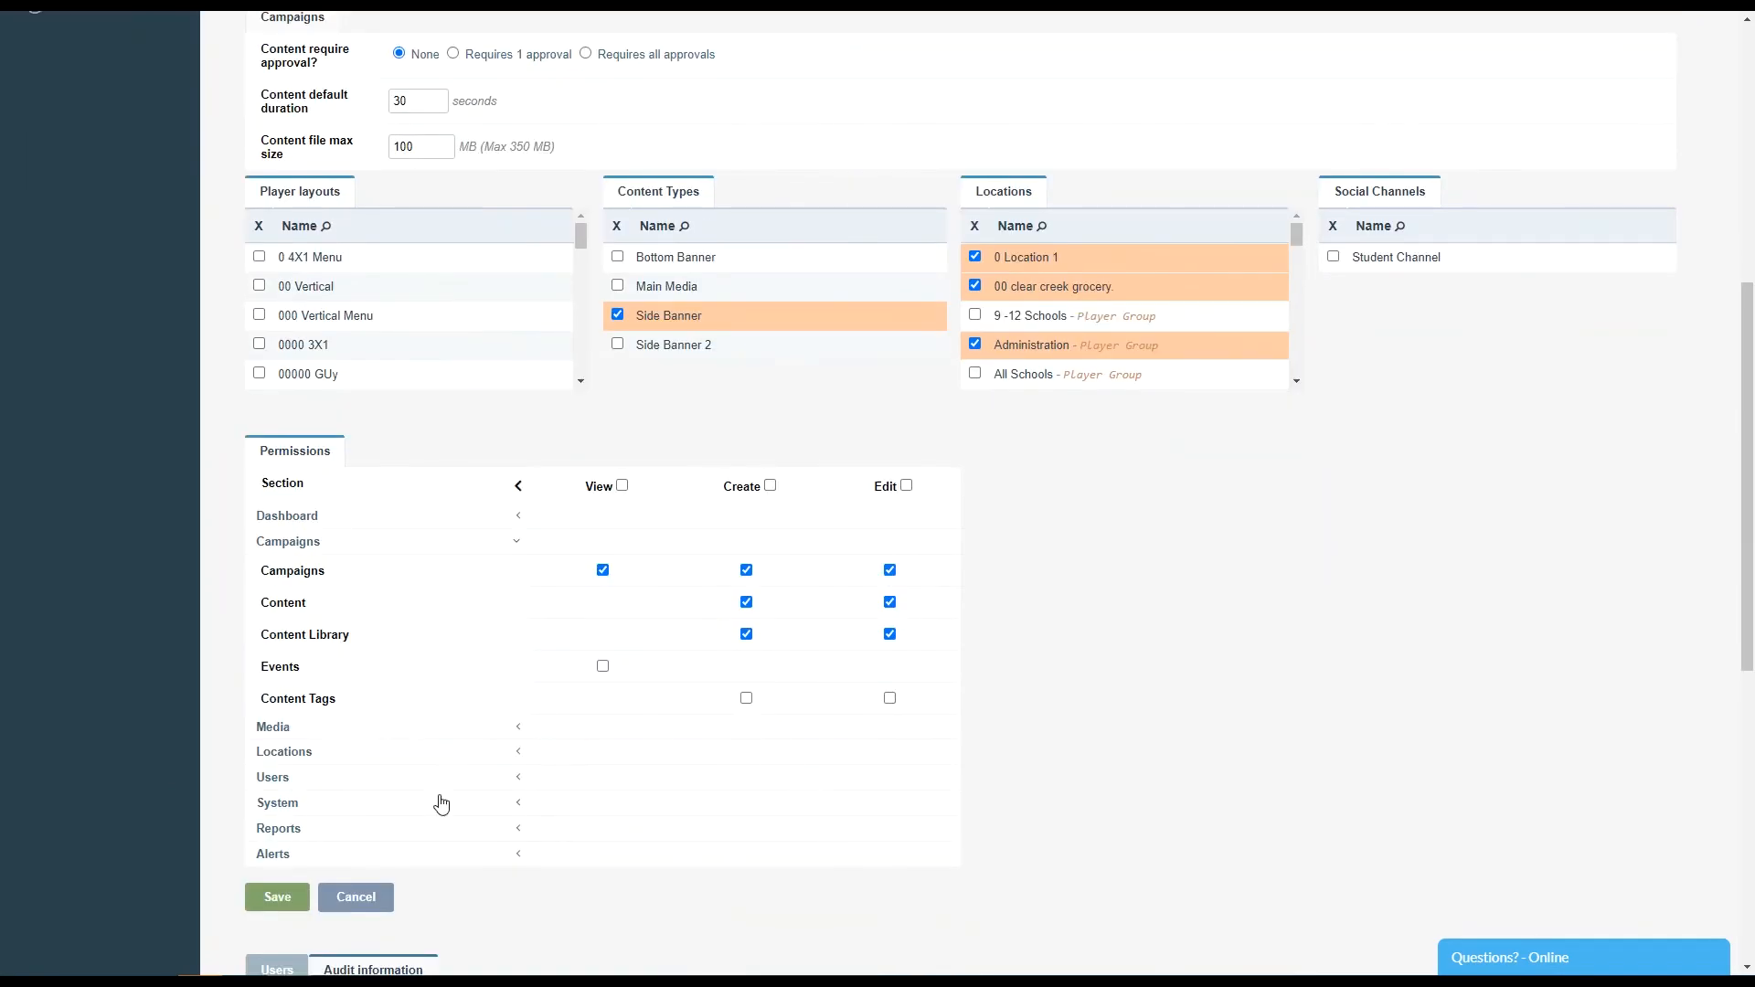
pyautogui.click(271, 904)
# - Sign in to the portal as a department user
pyautogui.scroll(-4, 548, 811)
pyautogui.moveTo(892, 464); pyautogui.dragTo(775, 465)
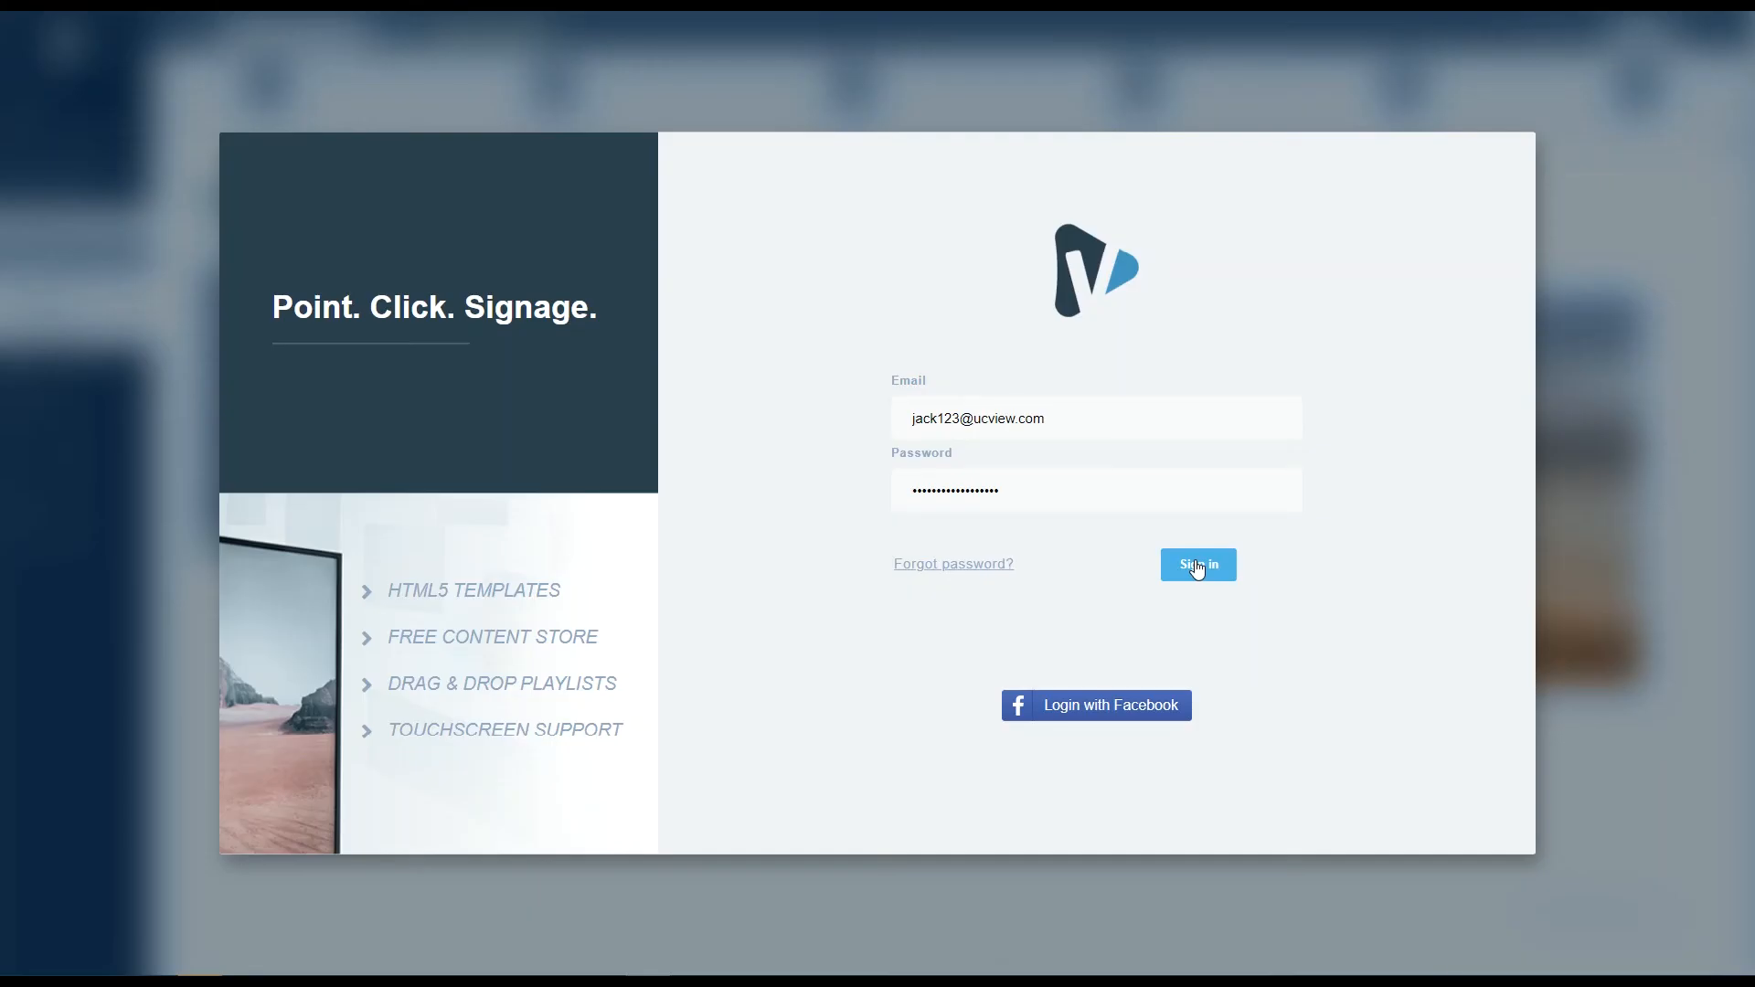
pyautogui.click(1198, 565)
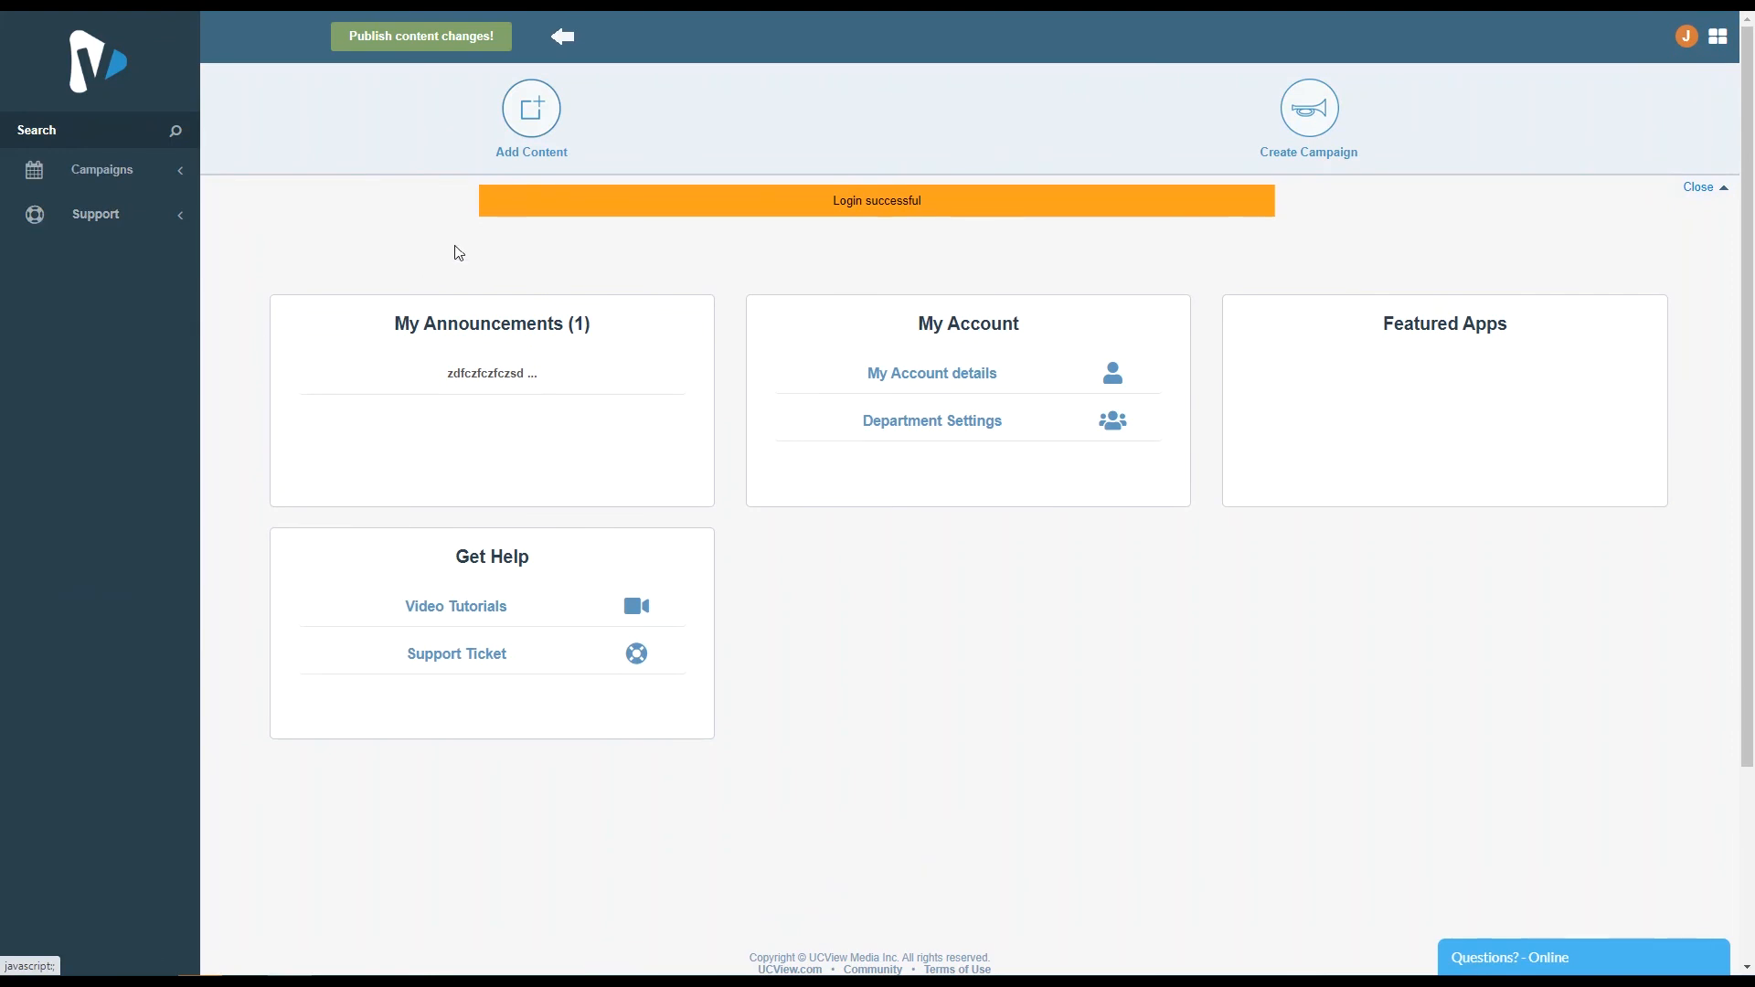
# - Start adding new content and select the 0 Location 1 and 00 clear creek grocery playing locations
pyautogui.click(169, 176)
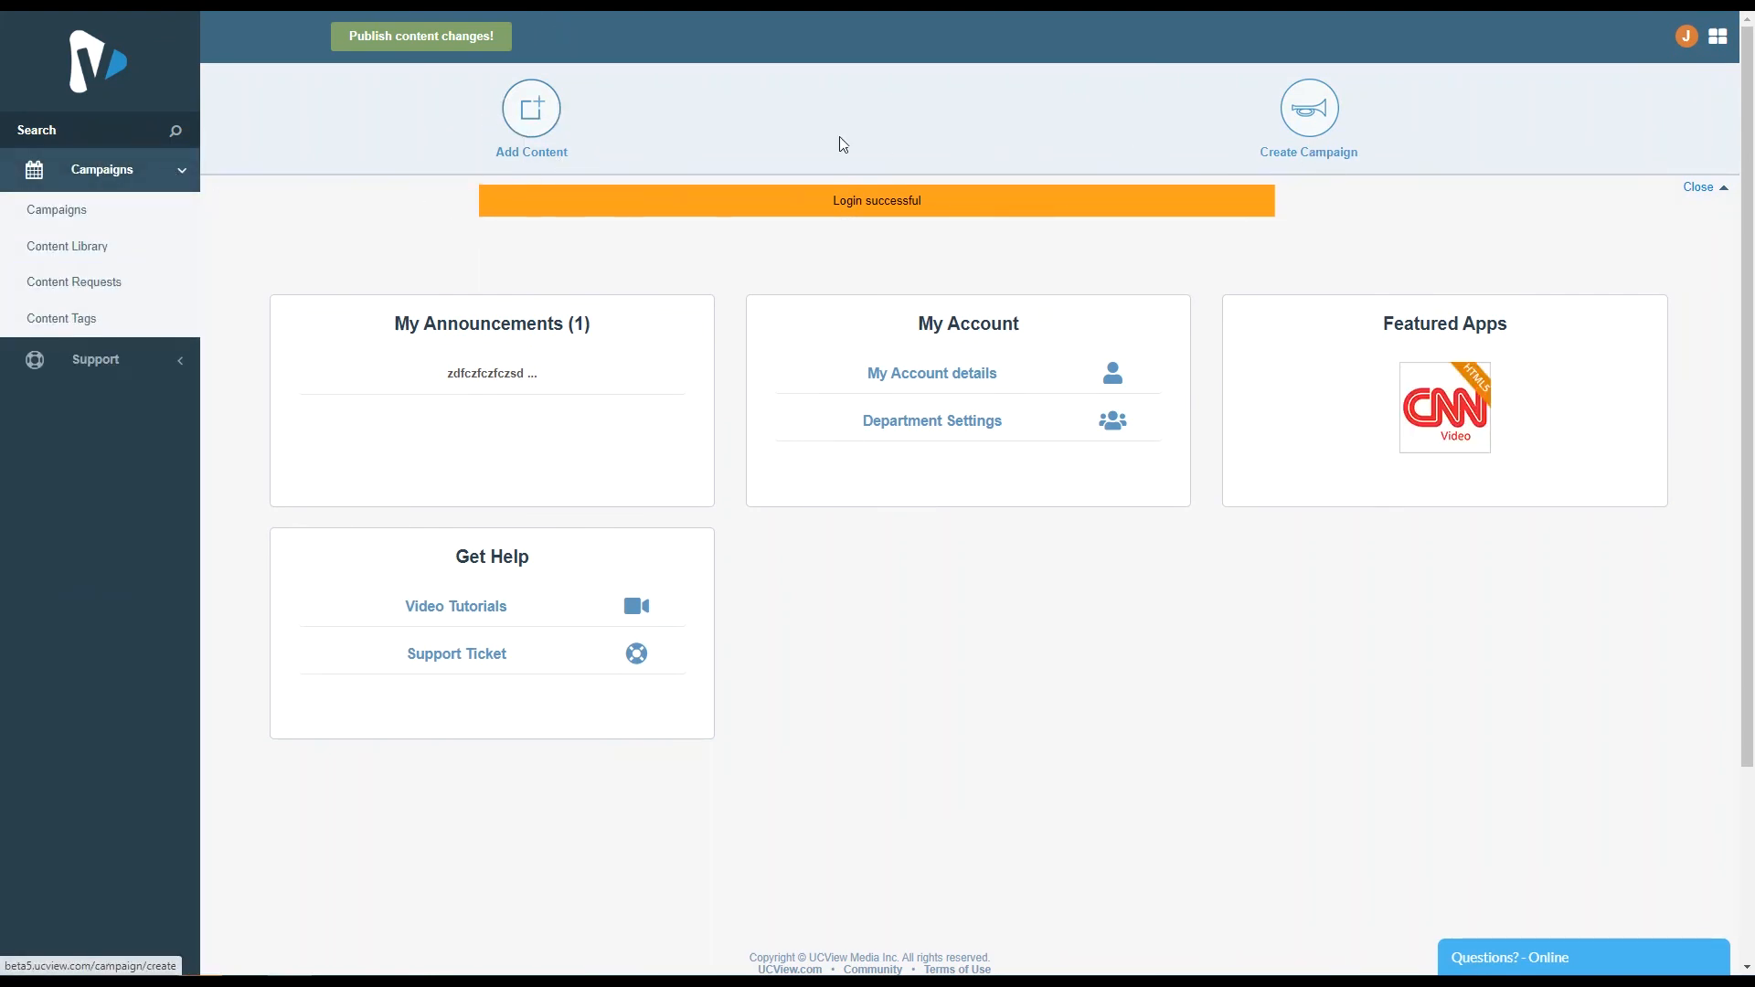
pyautogui.click(538, 115)
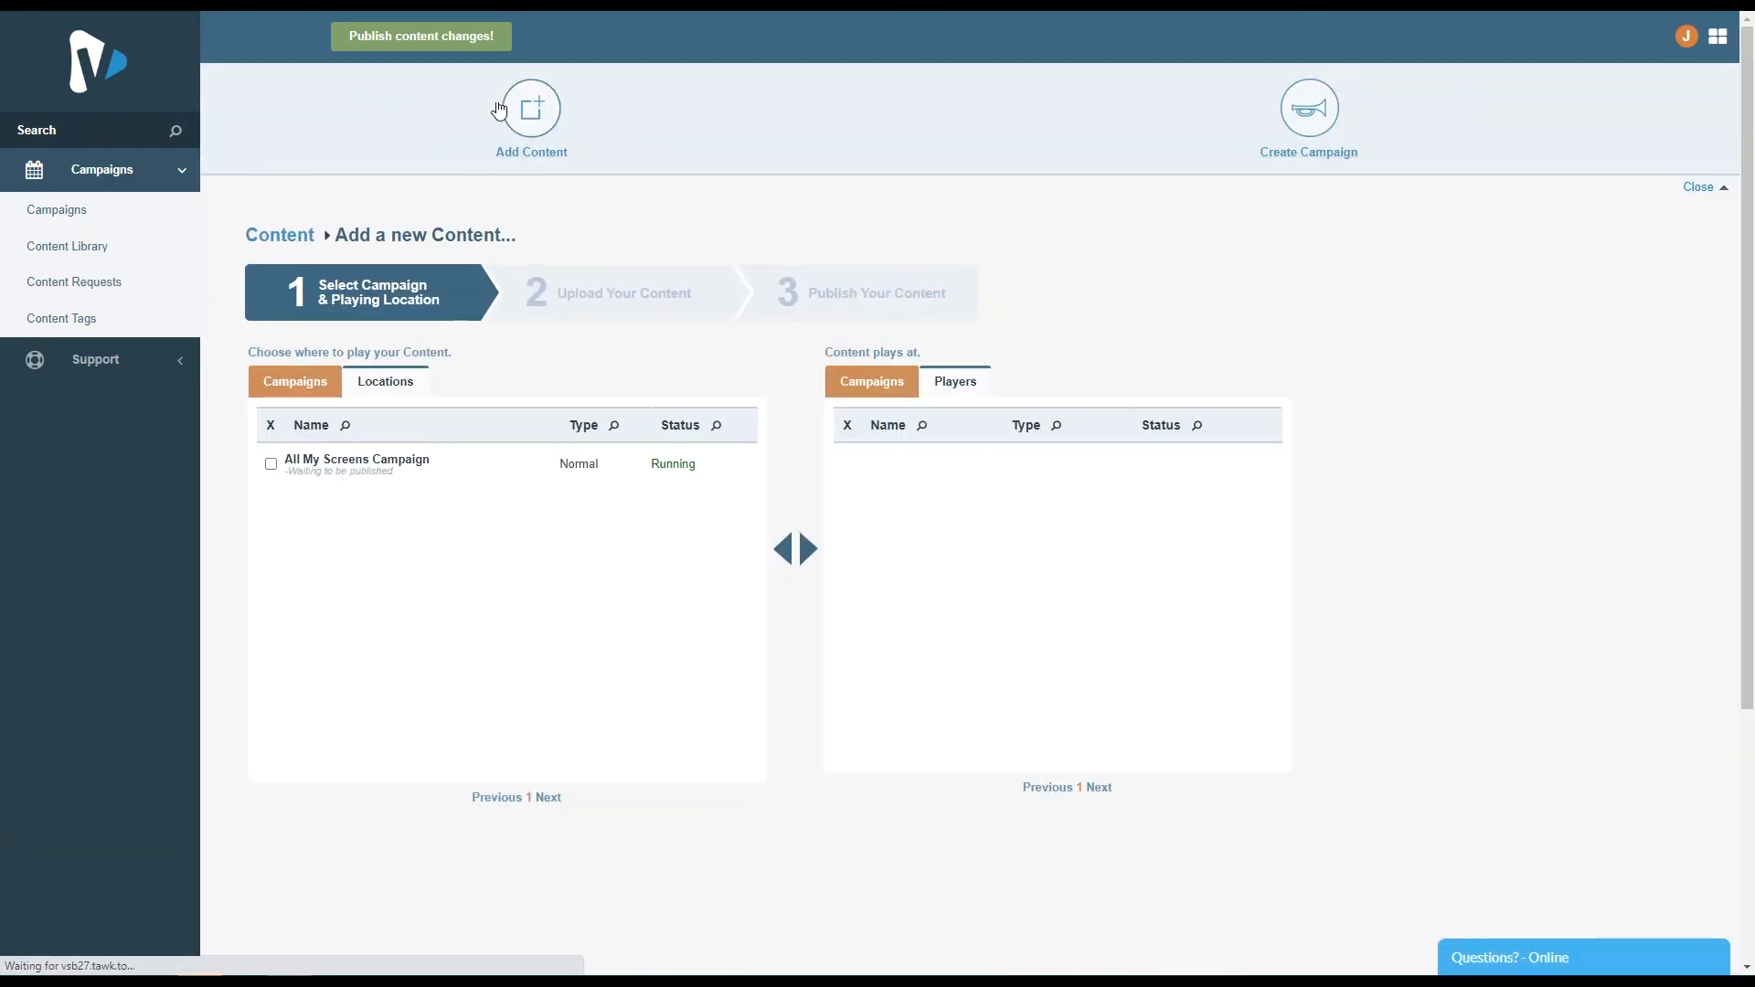
pyautogui.click(384, 384)
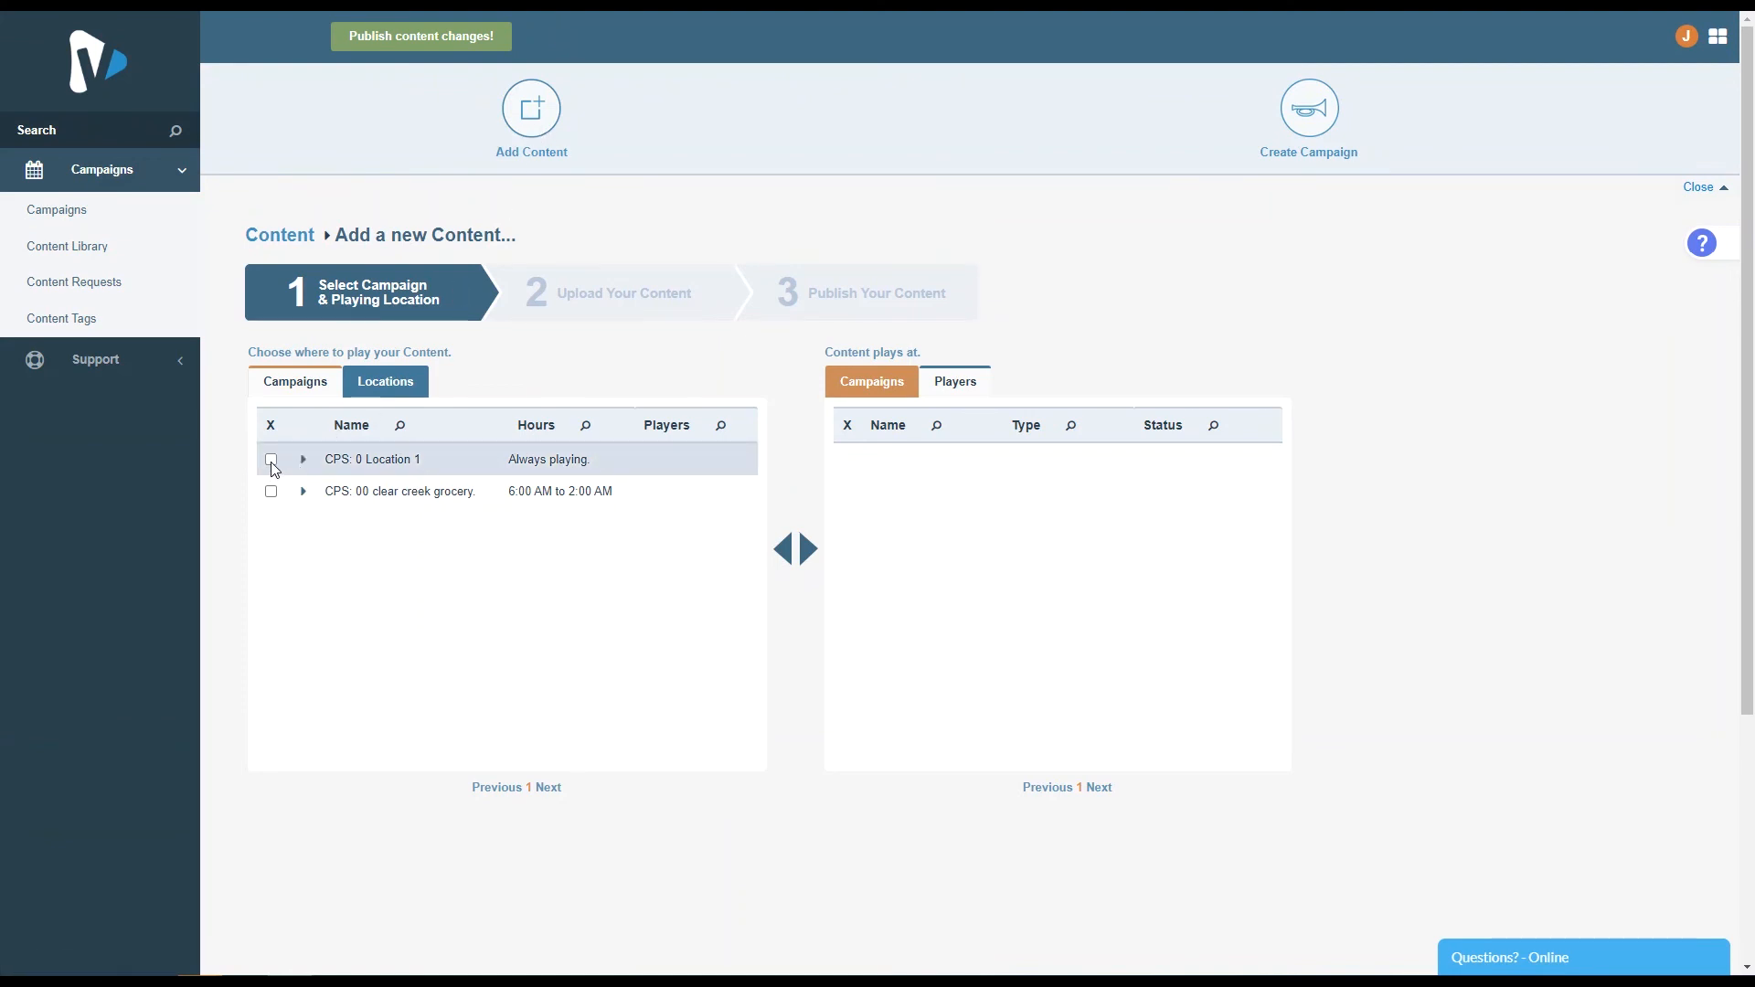
pyautogui.click(270, 460)
pyautogui.click(270, 492)
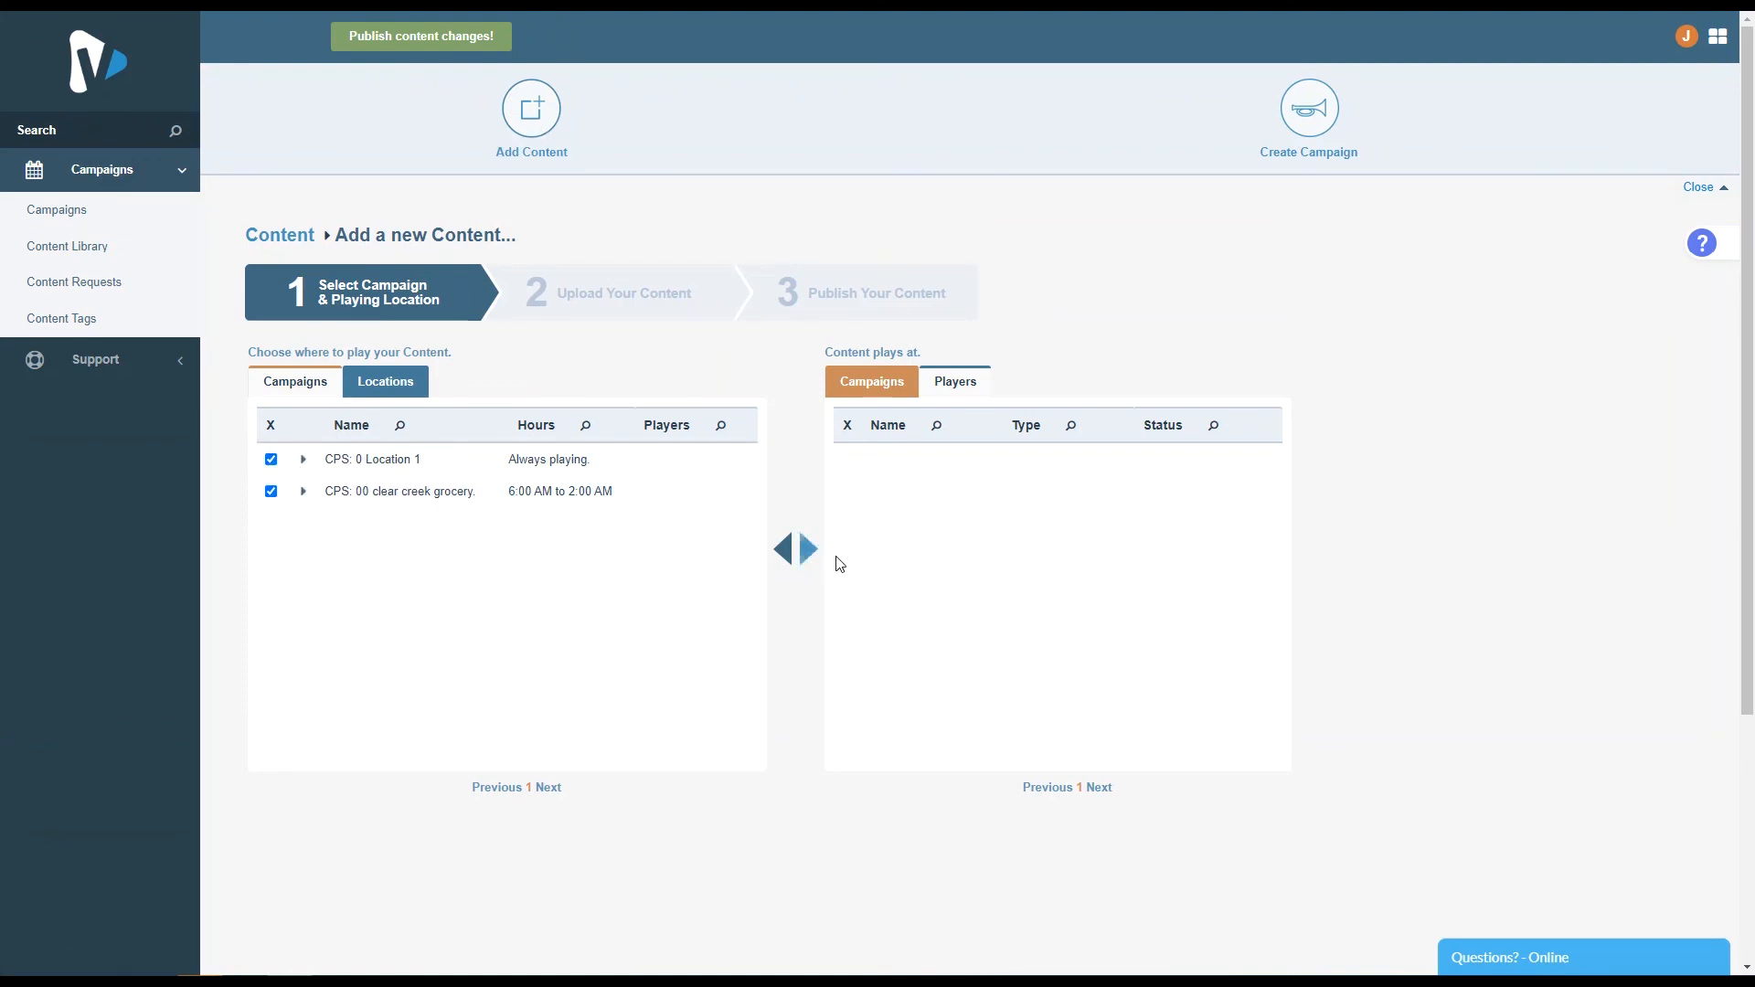
pyautogui.click(271, 492)
pyautogui.scroll(-8, 887, 562)
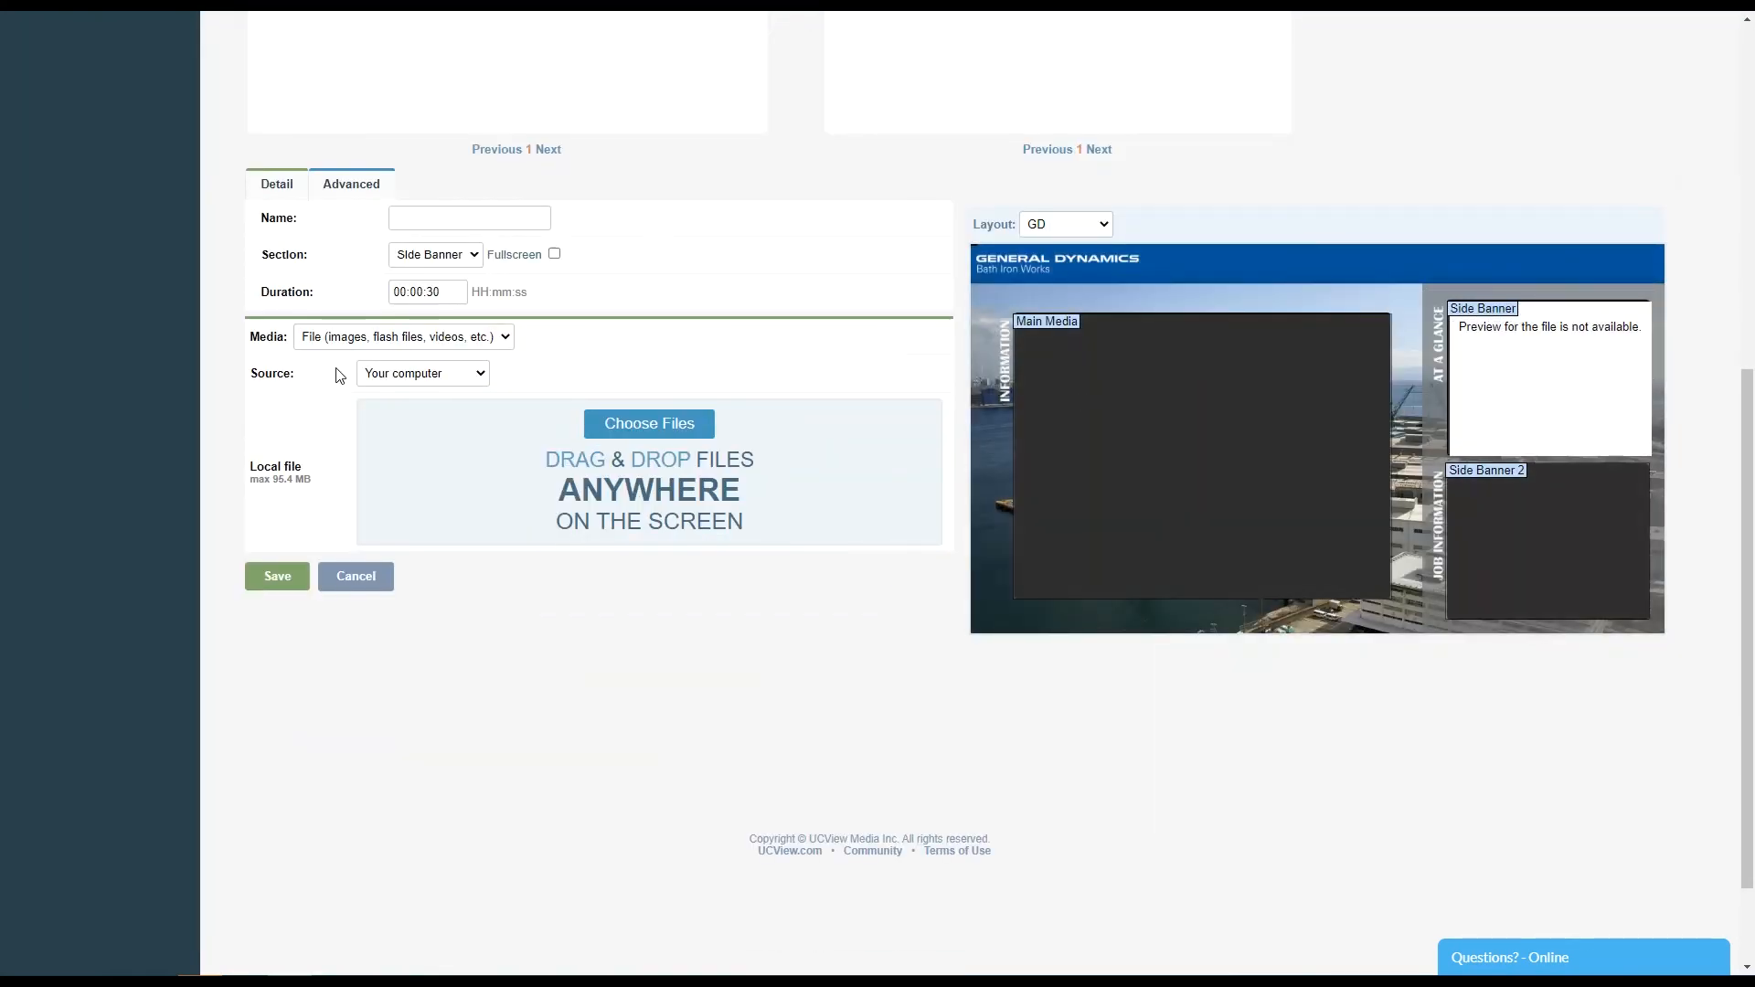
# - Set the content source to Content Library and choose the congratulations image from the library
pyautogui.click(423, 373)
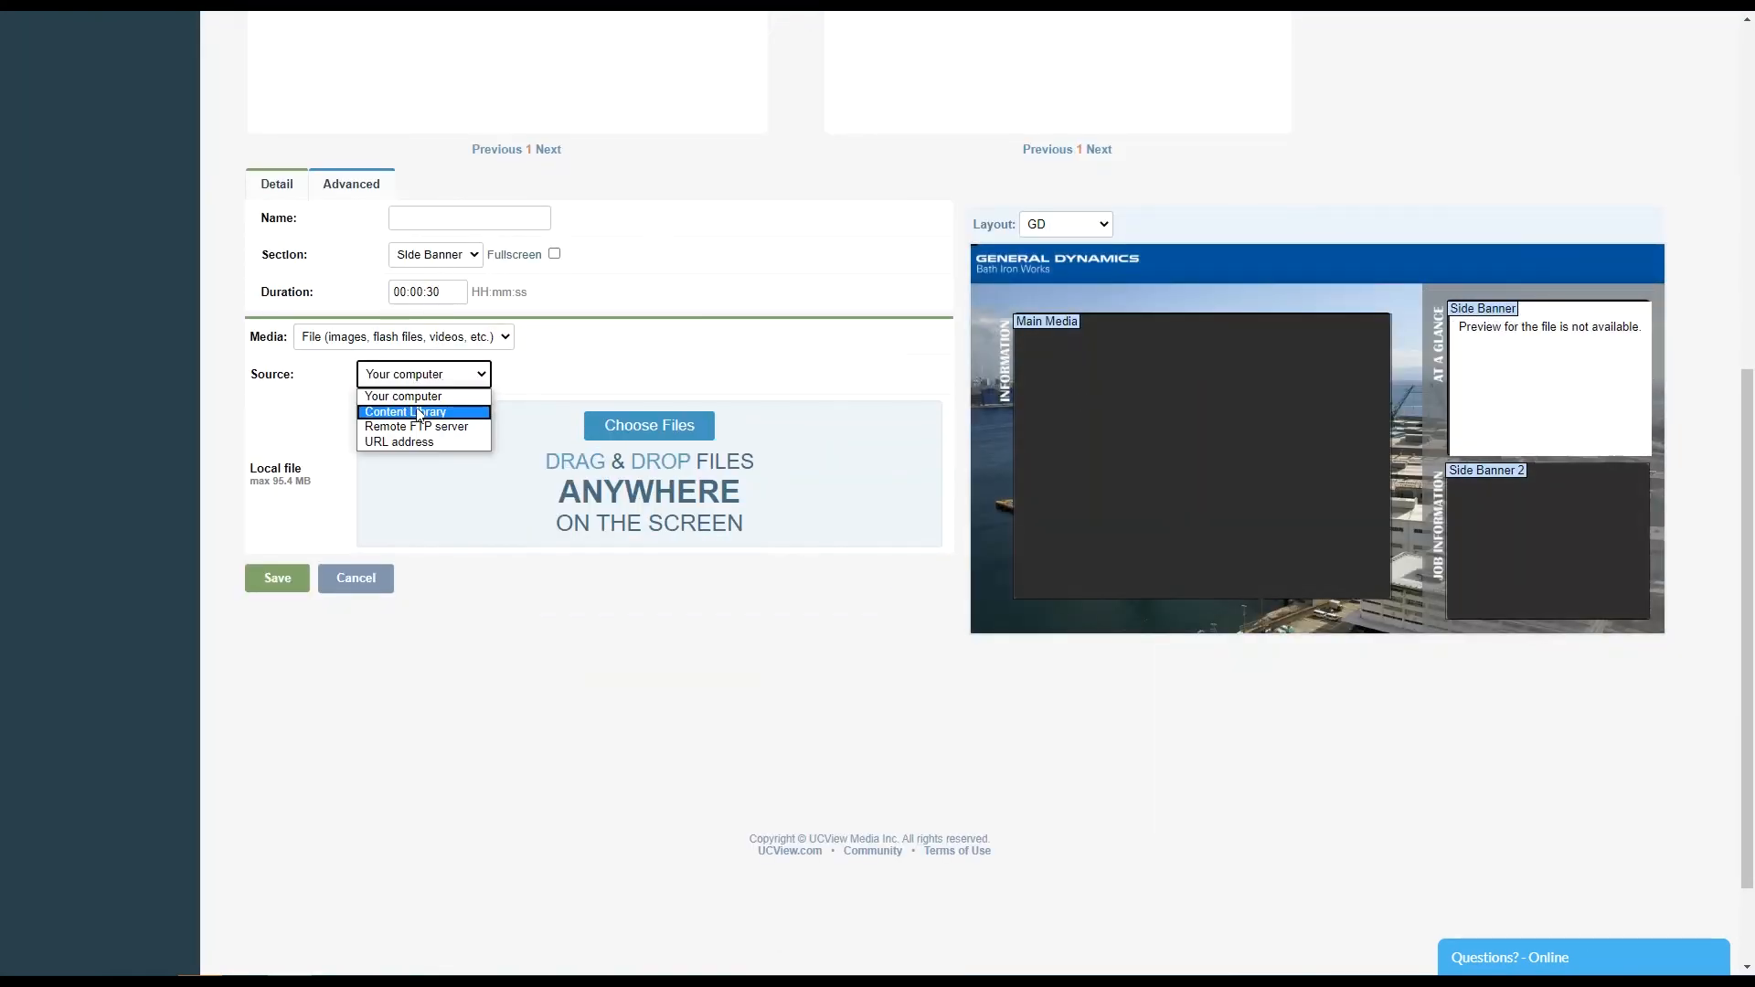
pyautogui.click(448, 403)
pyautogui.click(462, 412)
pyautogui.click(457, 377)
pyautogui.click(457, 376)
pyautogui.click(472, 344)
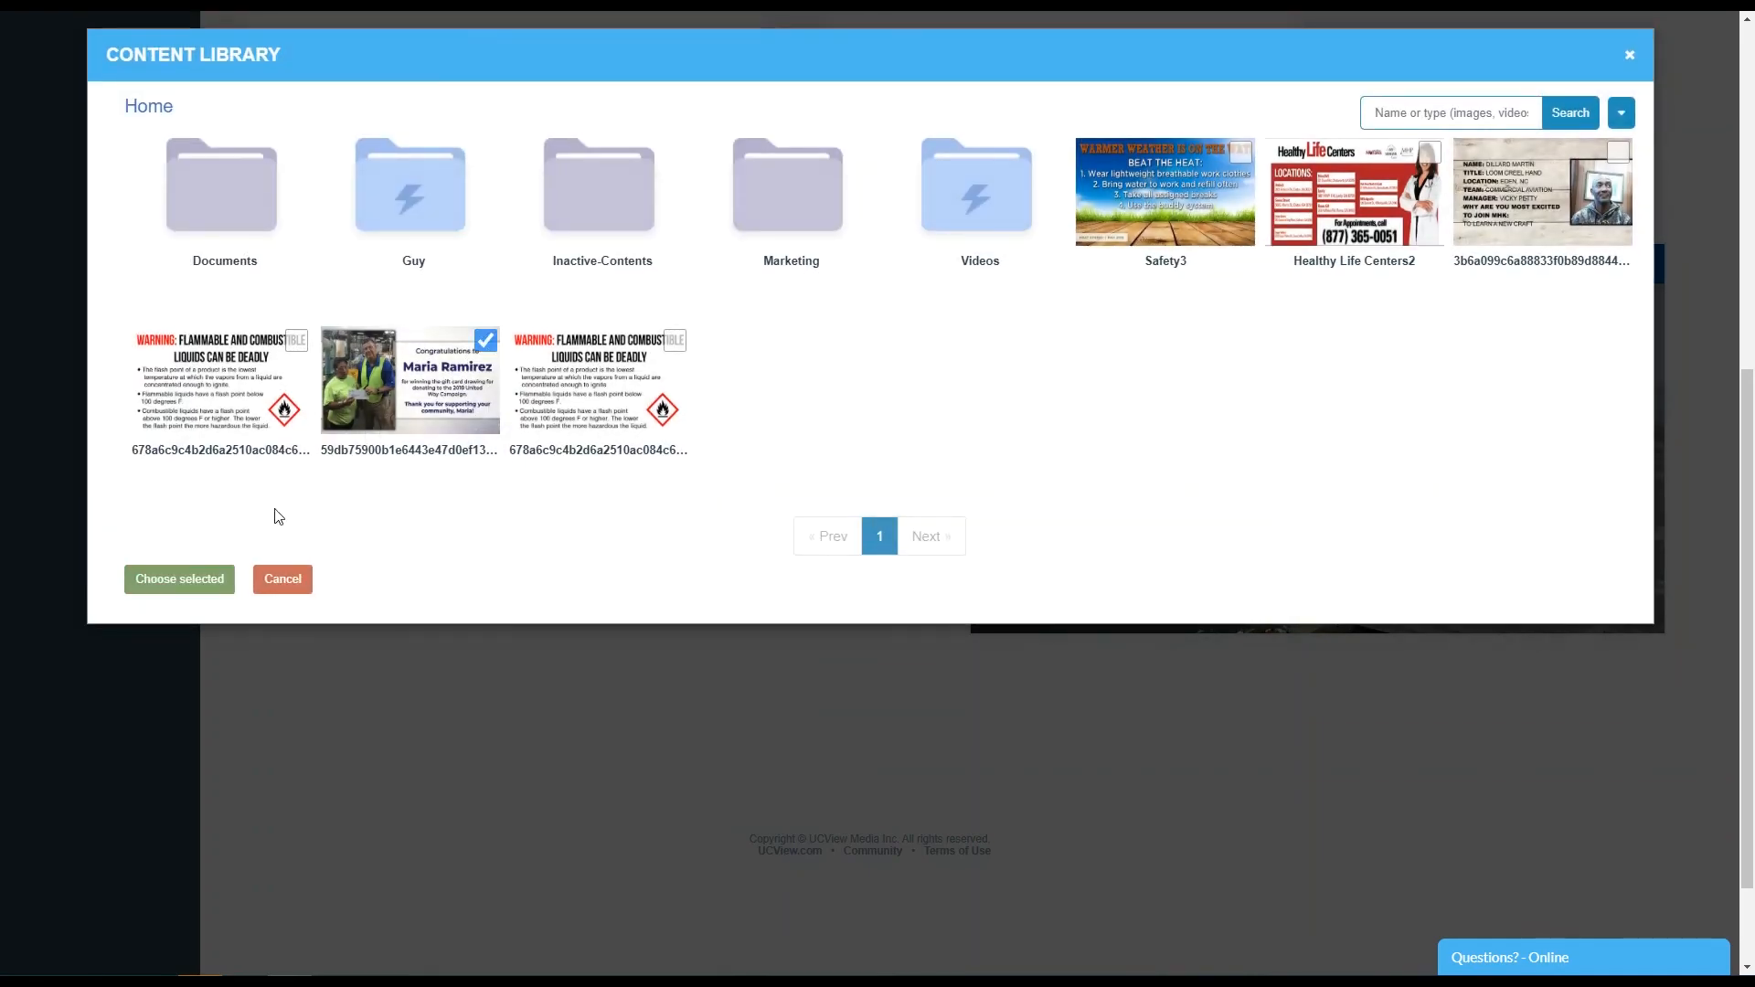
pyautogui.click(190, 574)
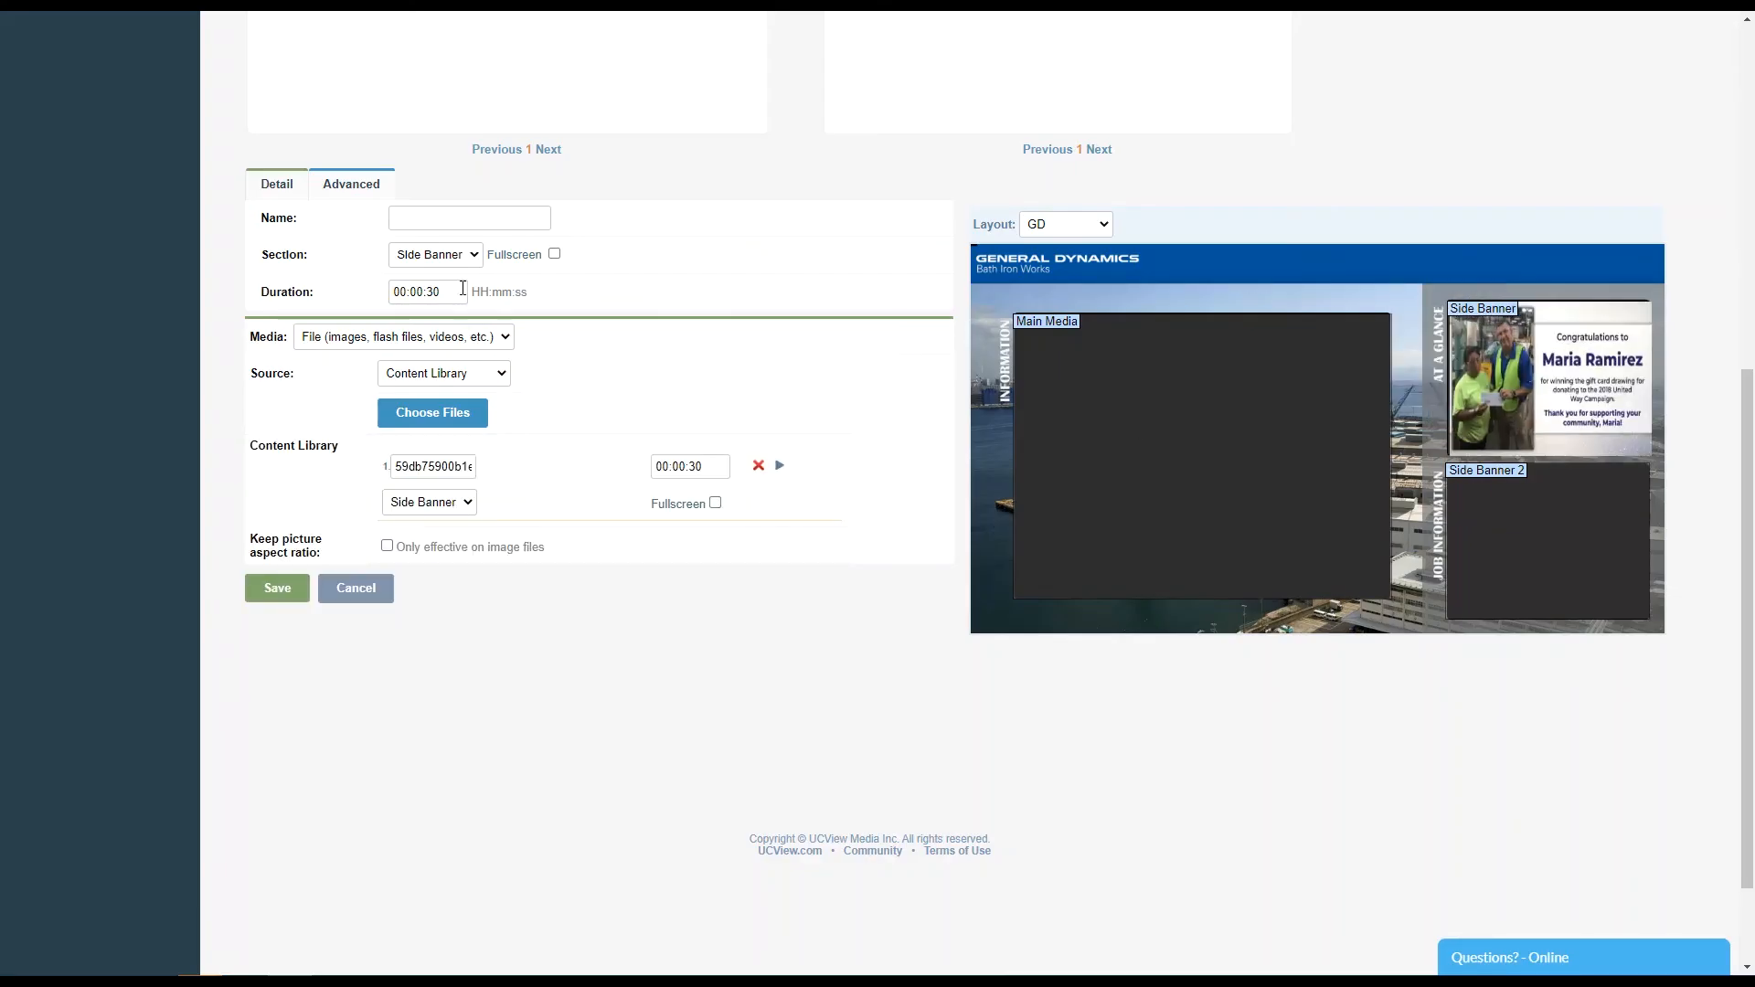
pyautogui.click(460, 255)
pyautogui.click(460, 255)
pyautogui.click(460, 255)
pyautogui.click(460, 256)
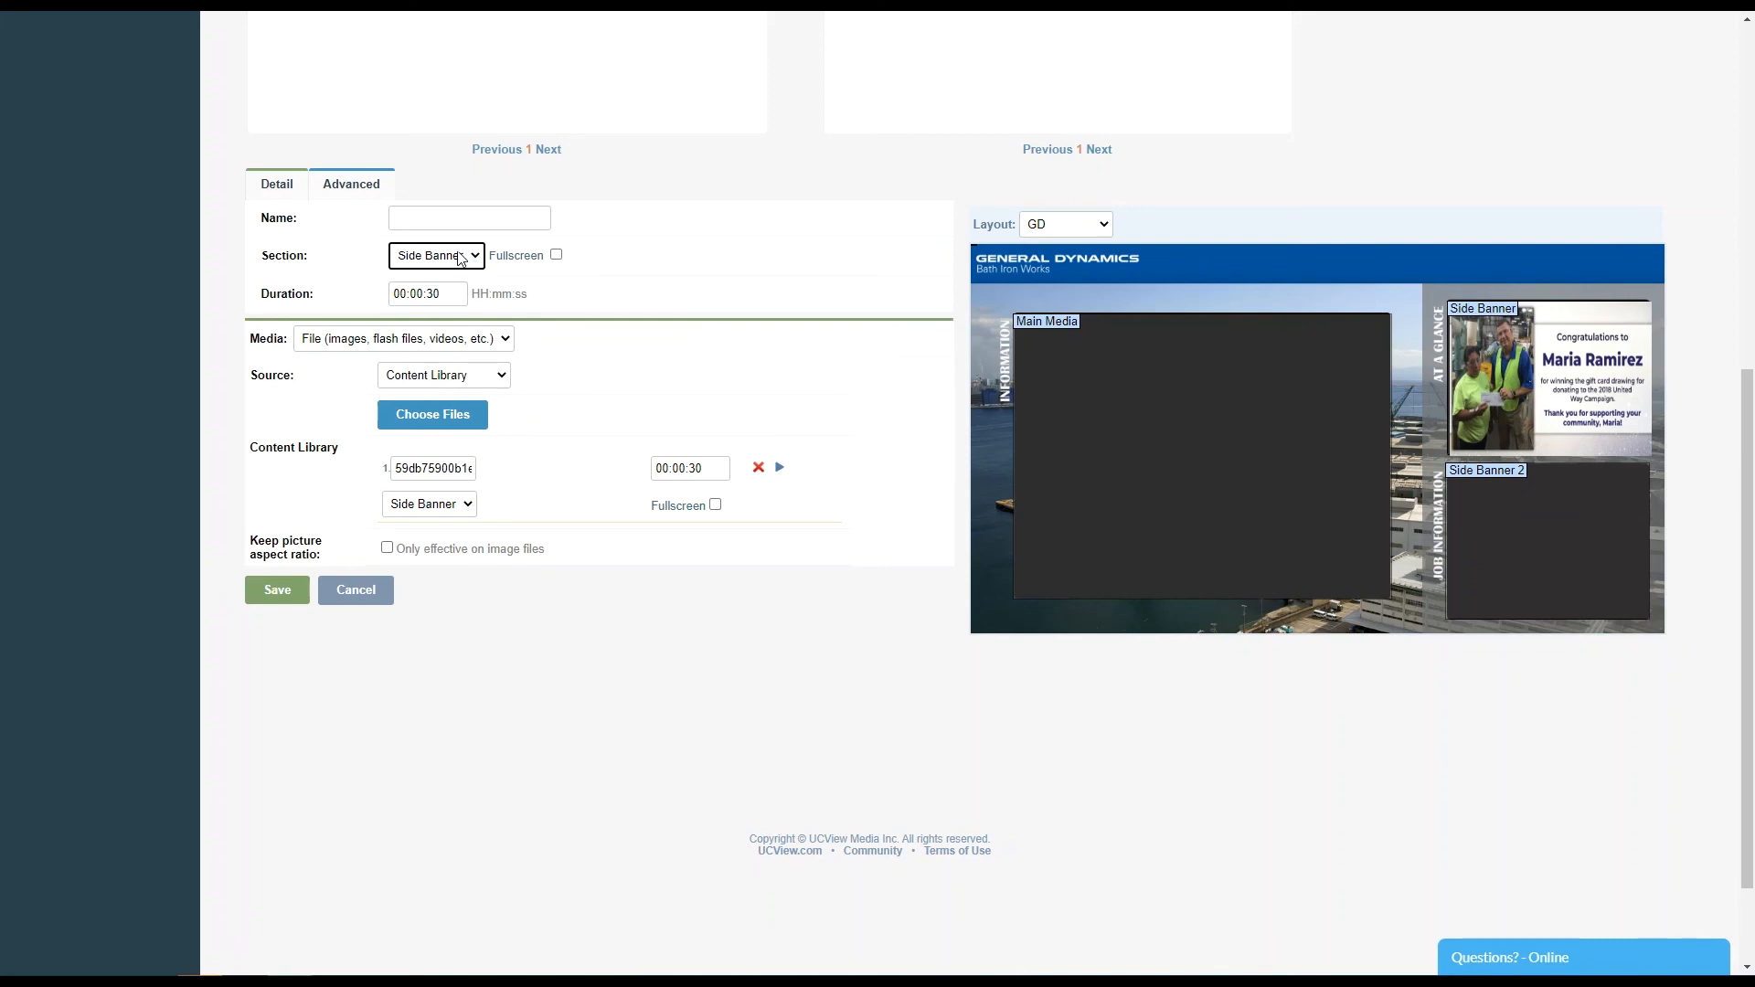
pyautogui.scroll(2, 460, 249)
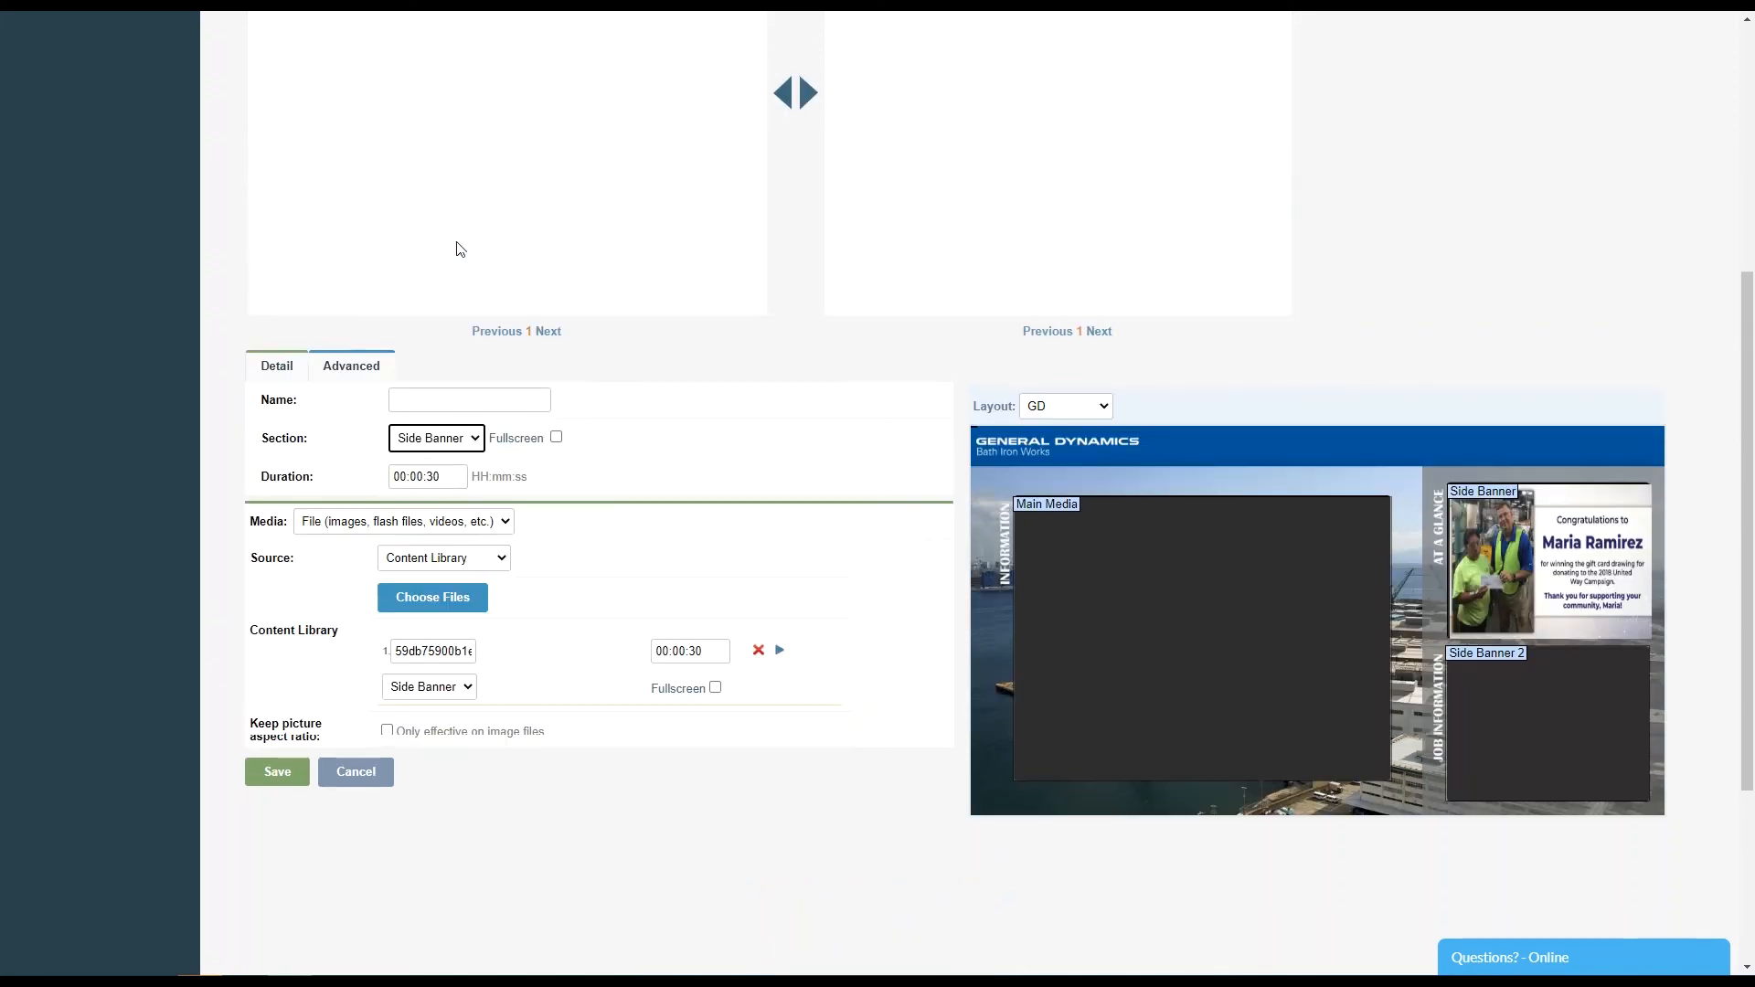